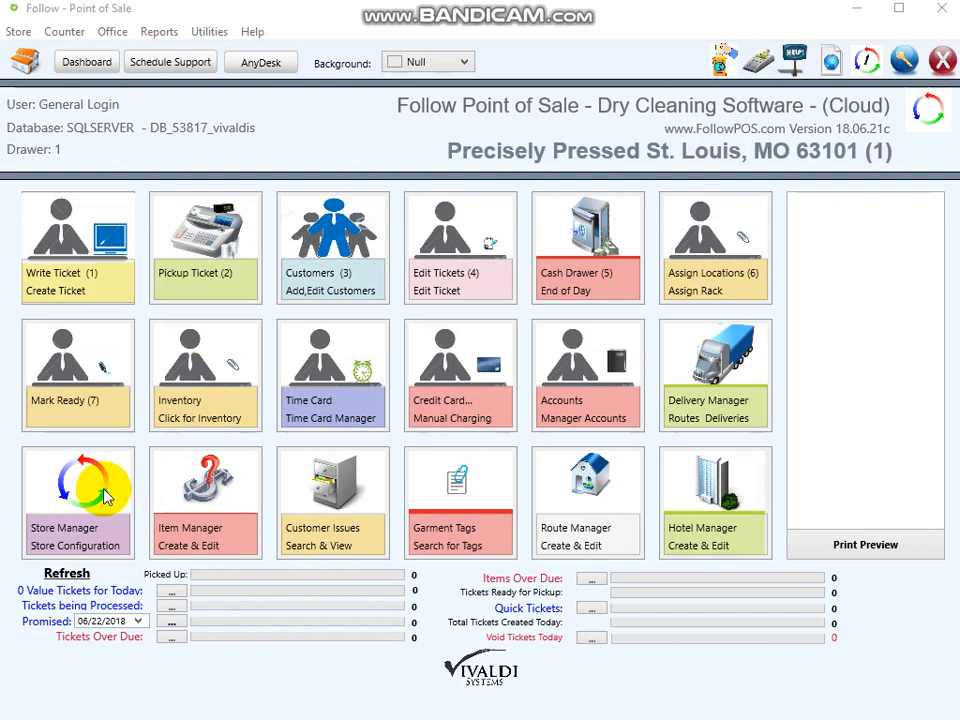
# - Open the store configuration and review the credit card path setting before closing it
pyautogui.click(106, 496)
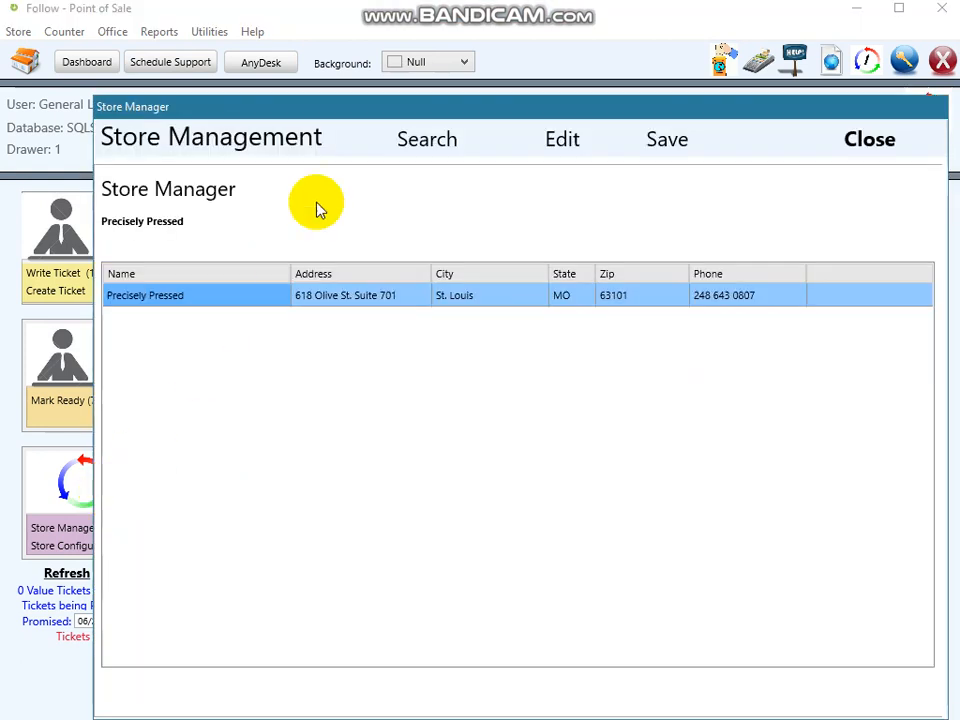
pyautogui.moveTo(413, 109); pyautogui.dragTo(381, 66)
pyautogui.click(524, 89)
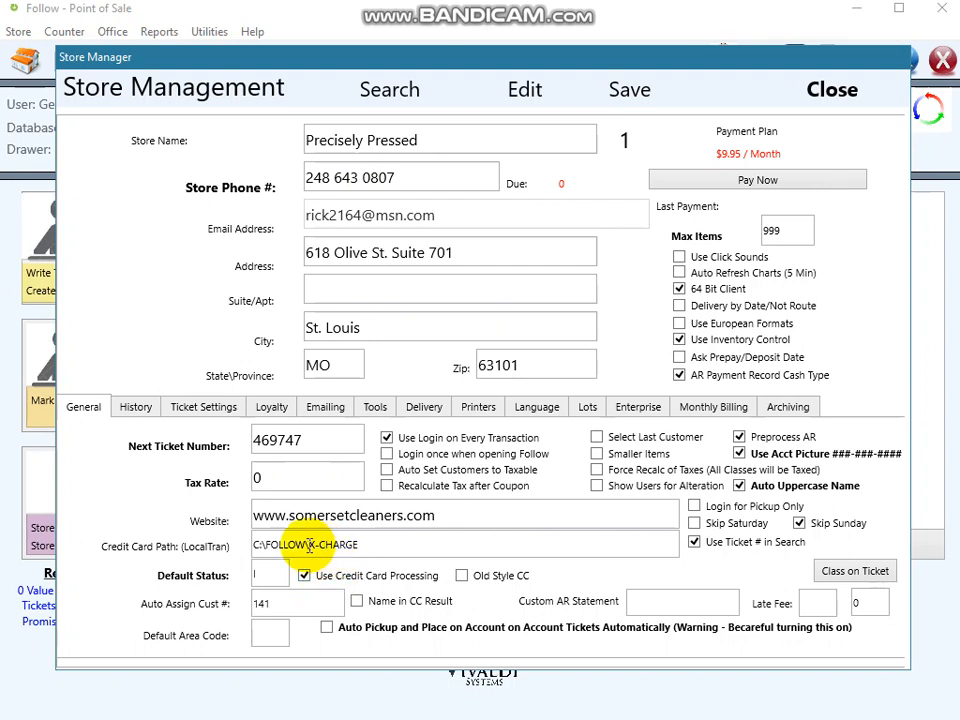
pyautogui.moveTo(363, 544); pyautogui.dragTo(257, 544)
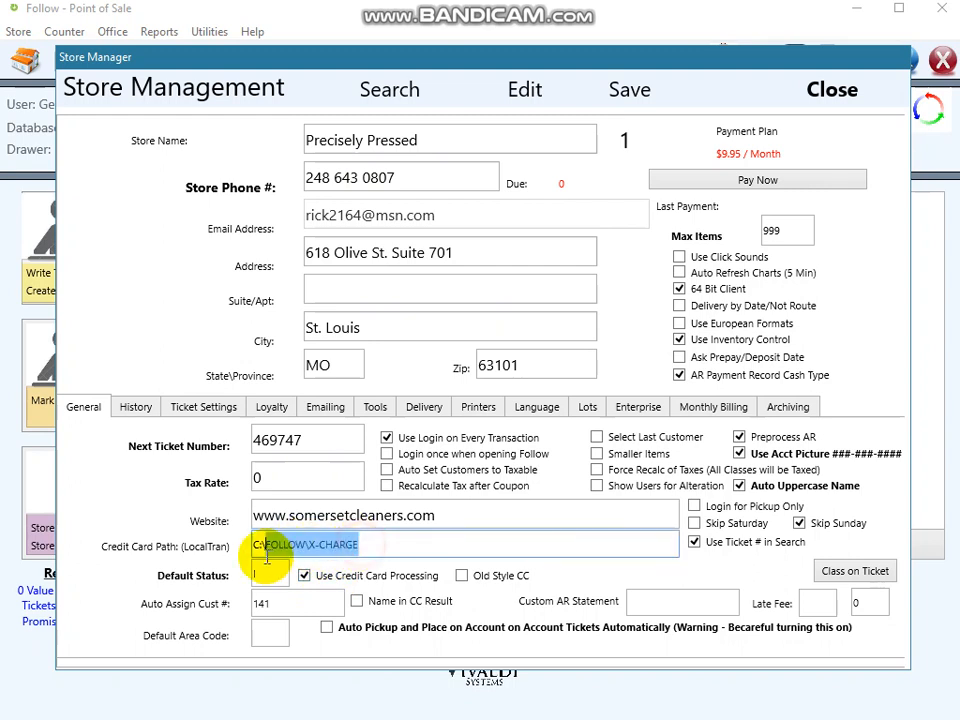
pyautogui.click(818, 91)
# - Enter the counter user password to unlock the dashboard
pyautogui.click(484, 242)
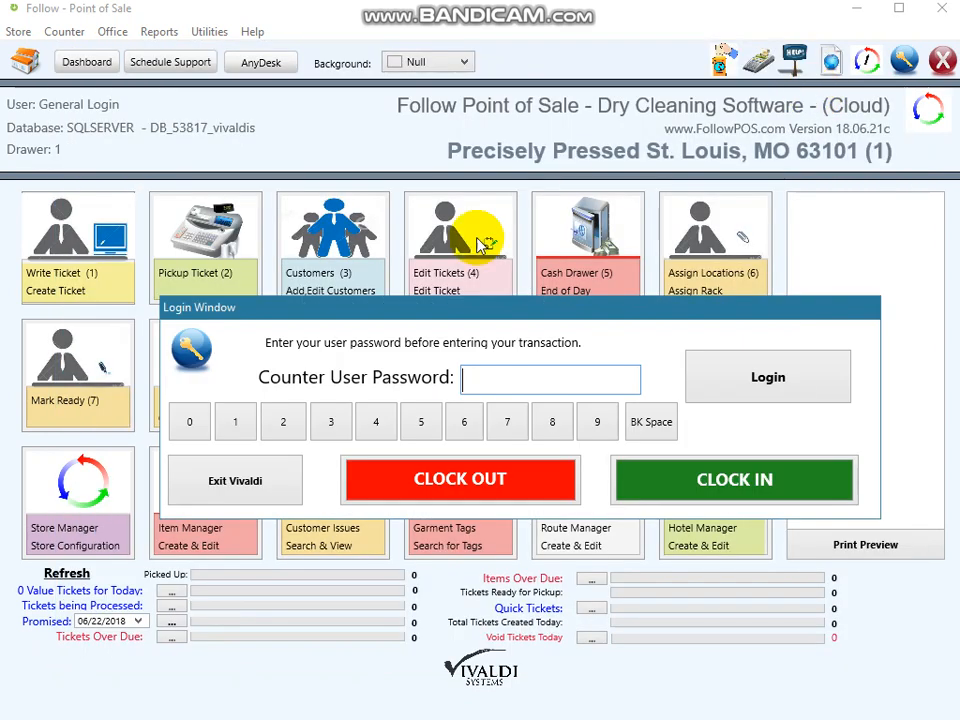
pyautogui.write('••••')
pyautogui.press('Return')
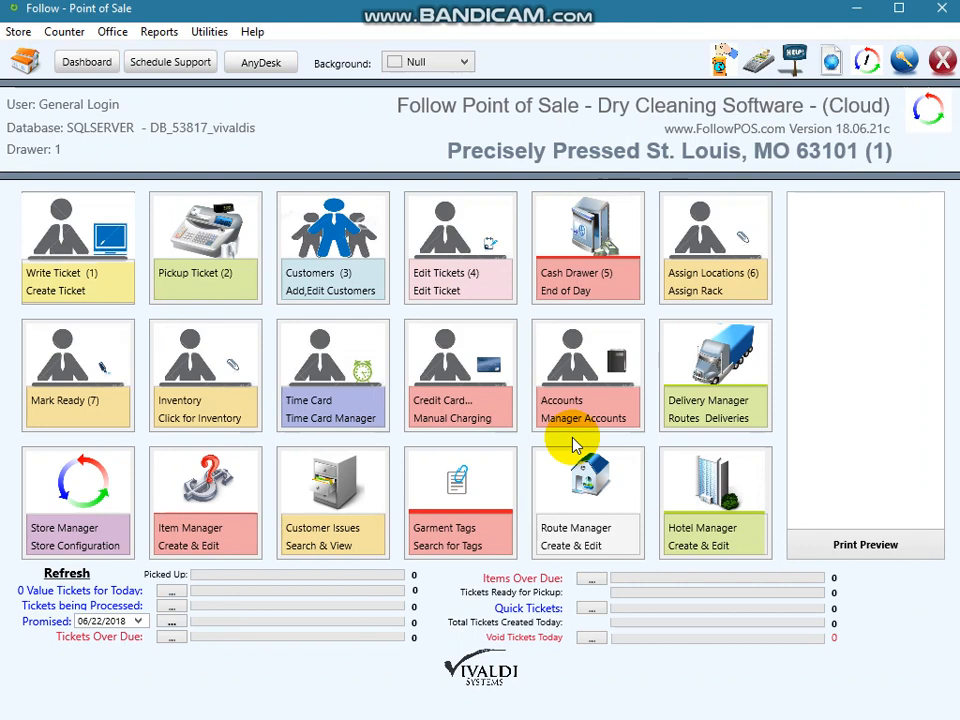
# - Search customers for "del" and open the TEST DELIVERY customer for editing
pyautogui.click(355, 255)
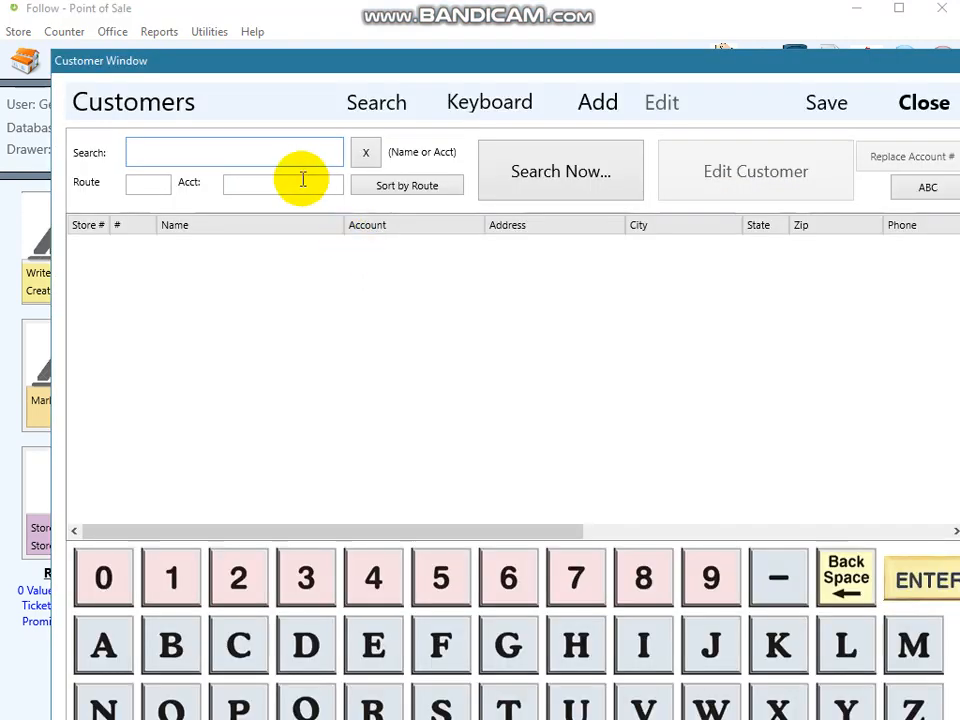
pyautogui.write('de')
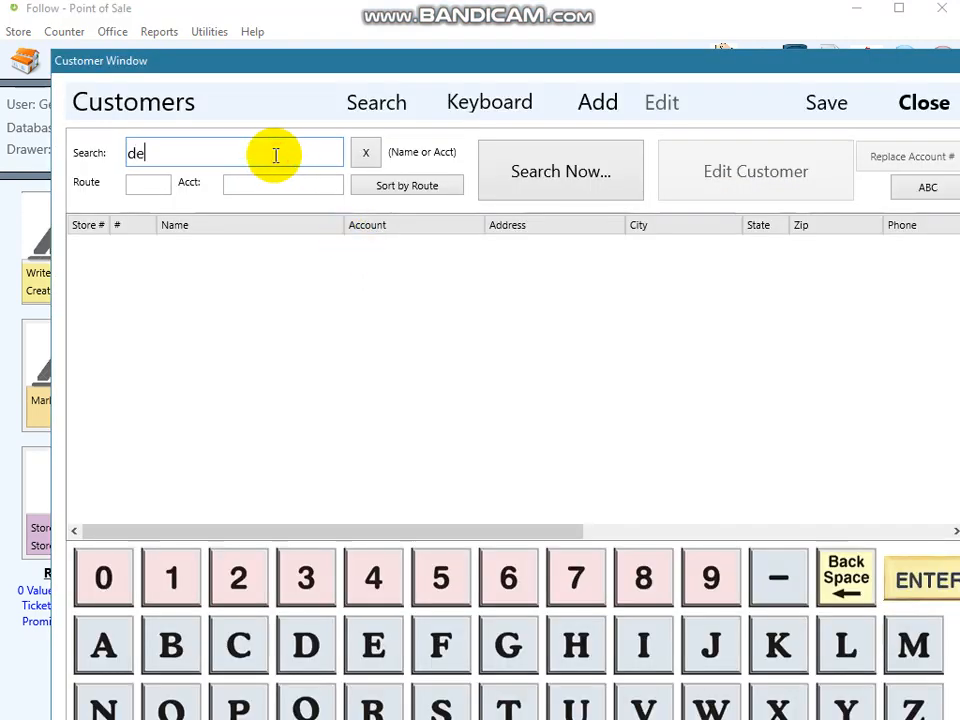
pyautogui.write('l')
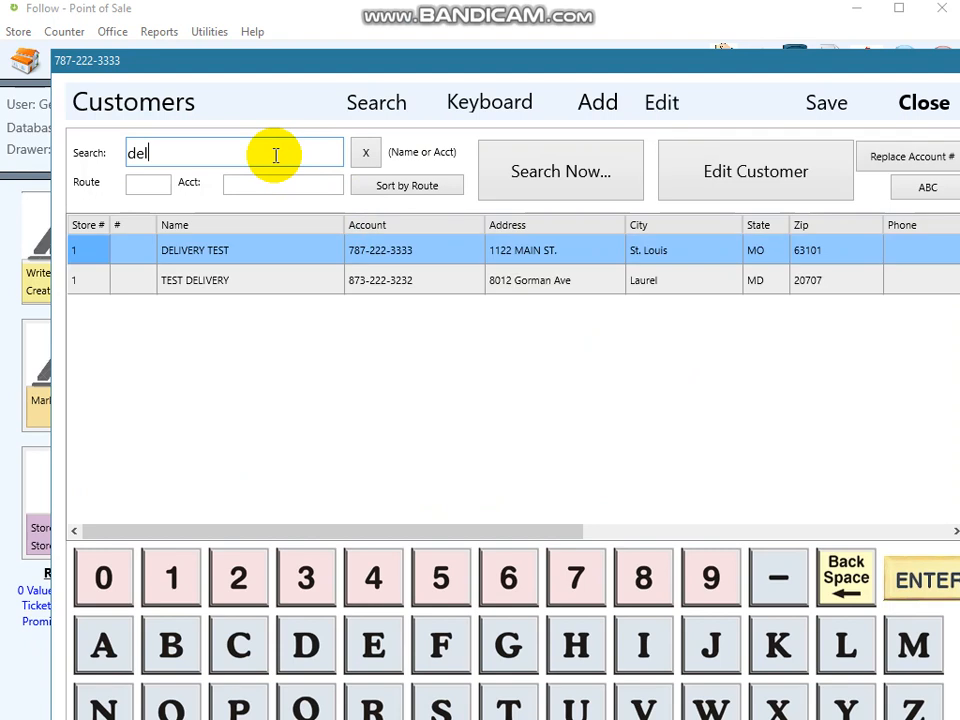
pyautogui.click(289, 283)
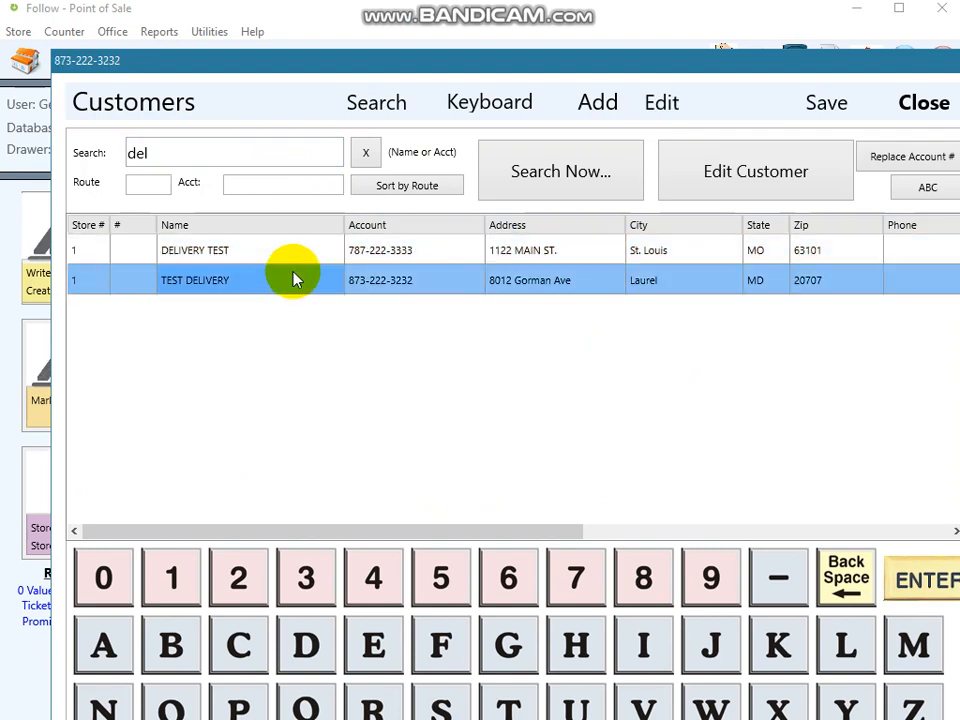
pyautogui.click(707, 171)
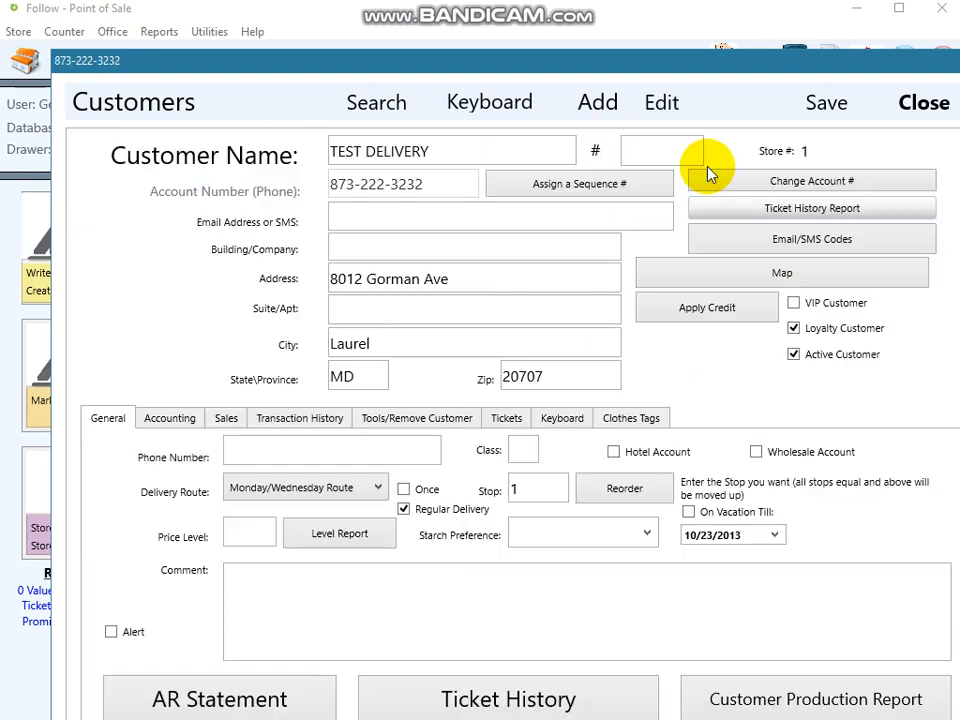
# - On the customer's accounting details, mark them as an Account Customer and fill in the billing address
pyautogui.click(170, 418)
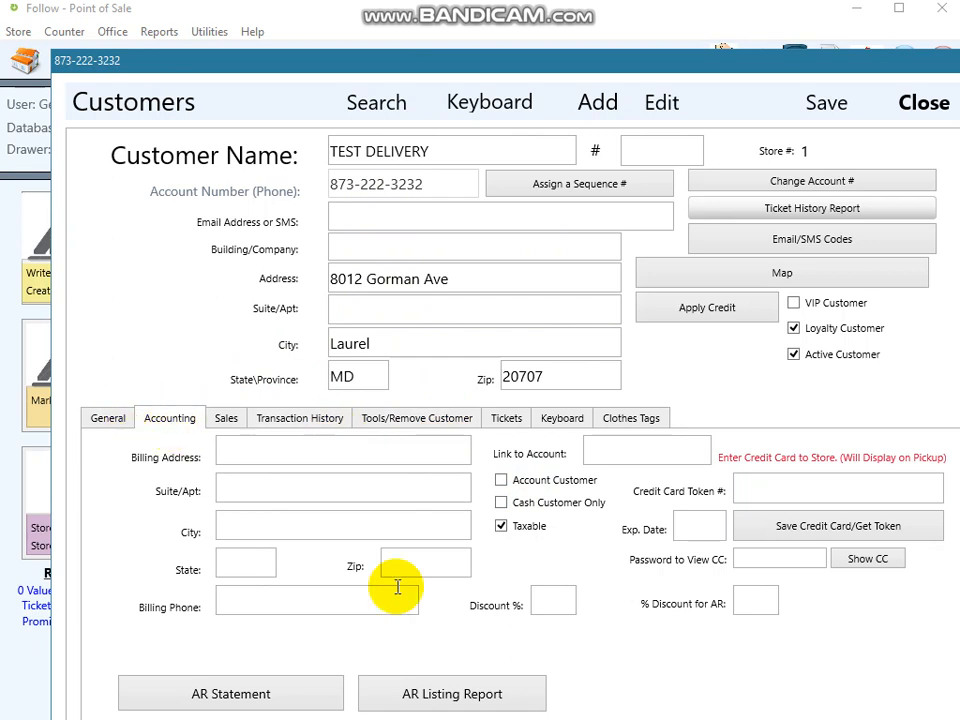
pyautogui.click(501, 480)
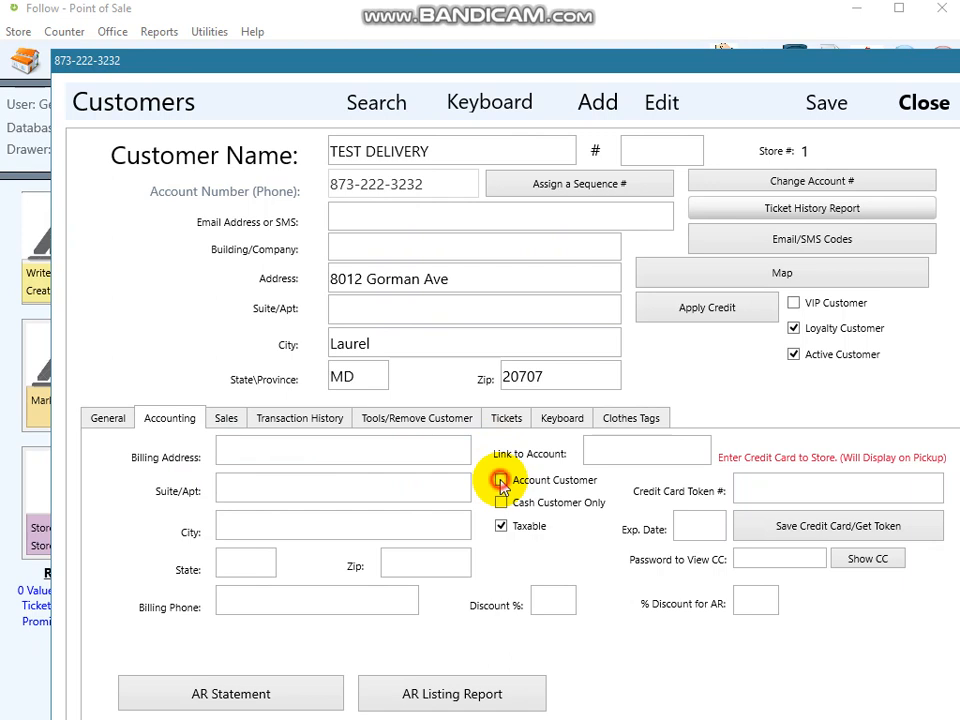
pyautogui.click(414, 450)
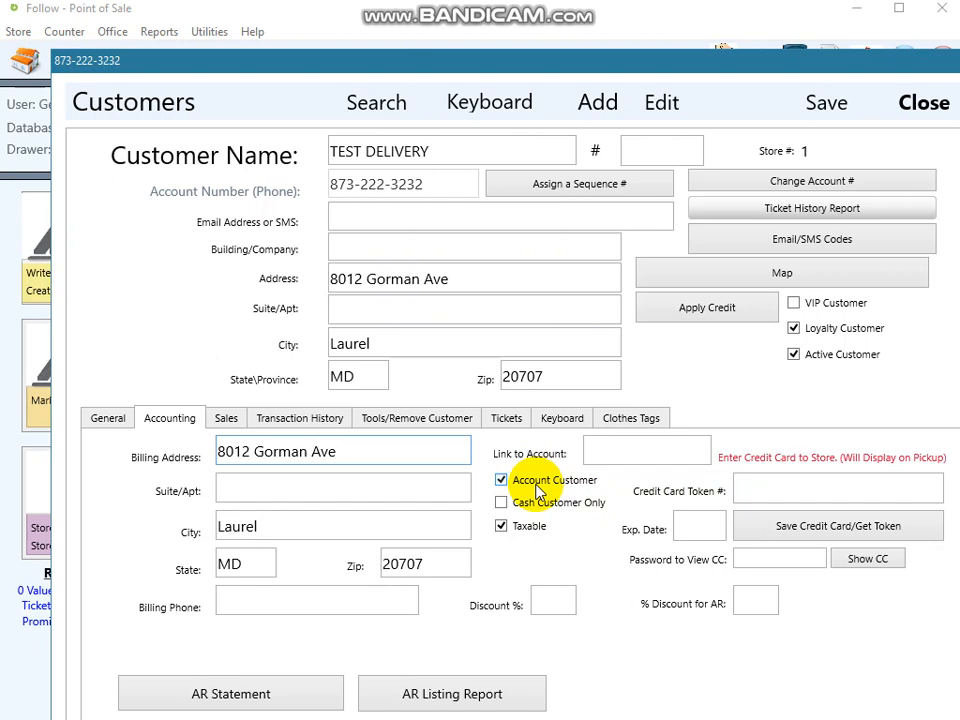
# - Uncheck Account Customer and toggle Cash Customer Only on and back off
pyautogui.moveTo(540, 70); pyautogui.dragTo(511, 34)
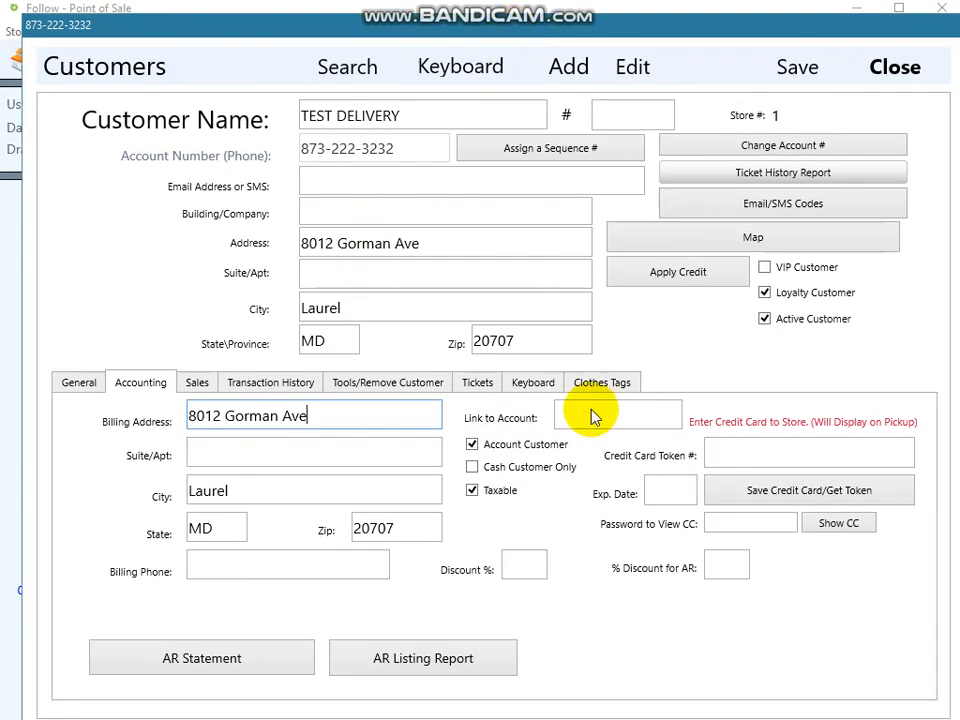
pyautogui.click(475, 446)
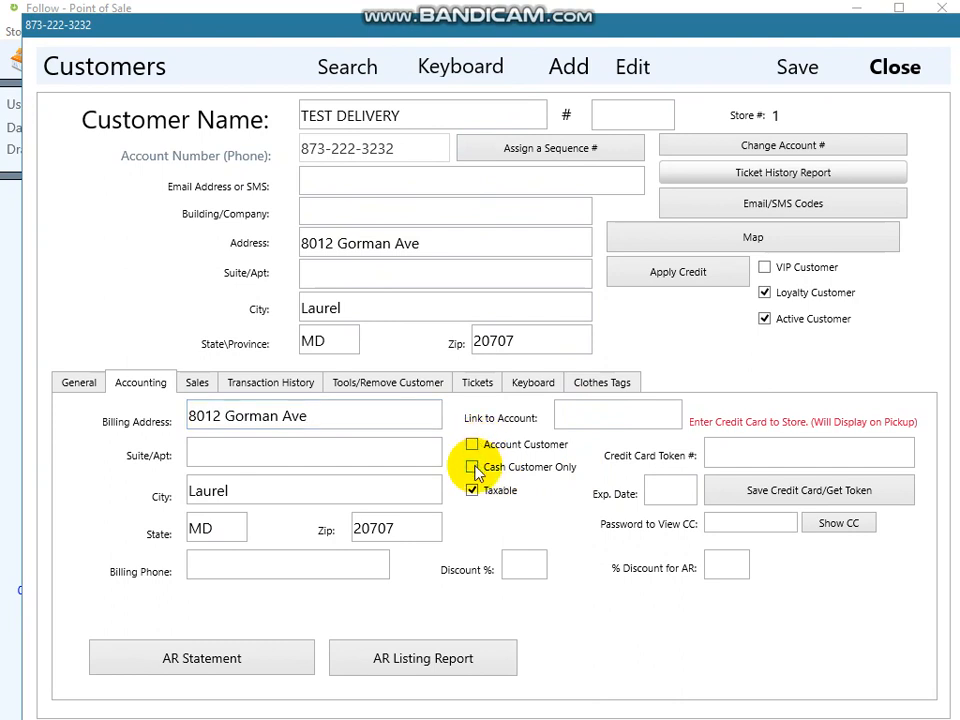
pyautogui.click(473, 468)
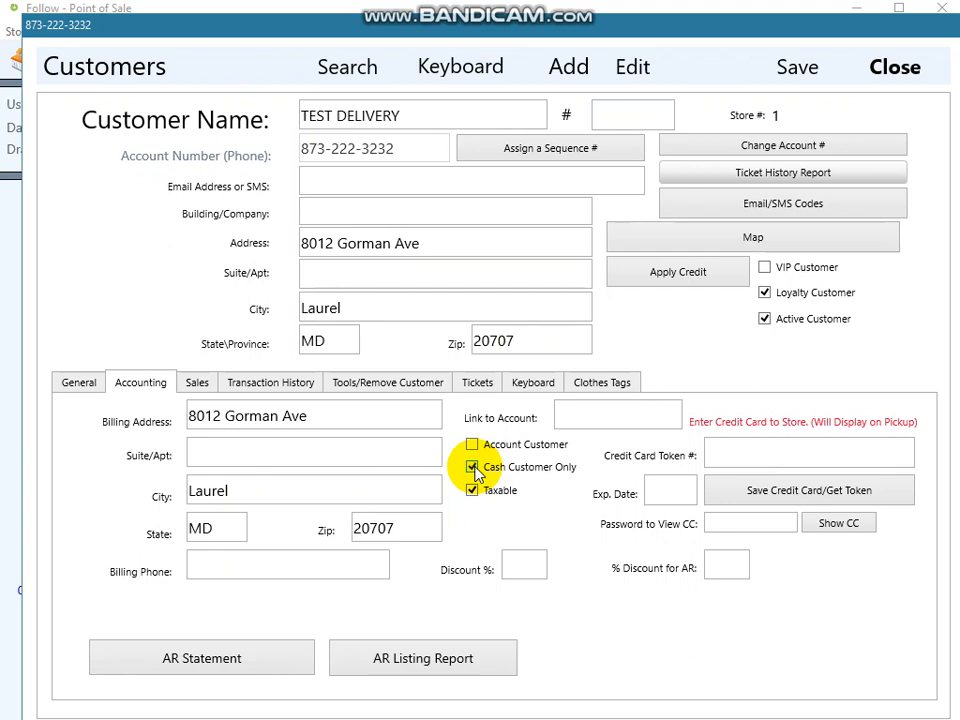
pyautogui.click(473, 468)
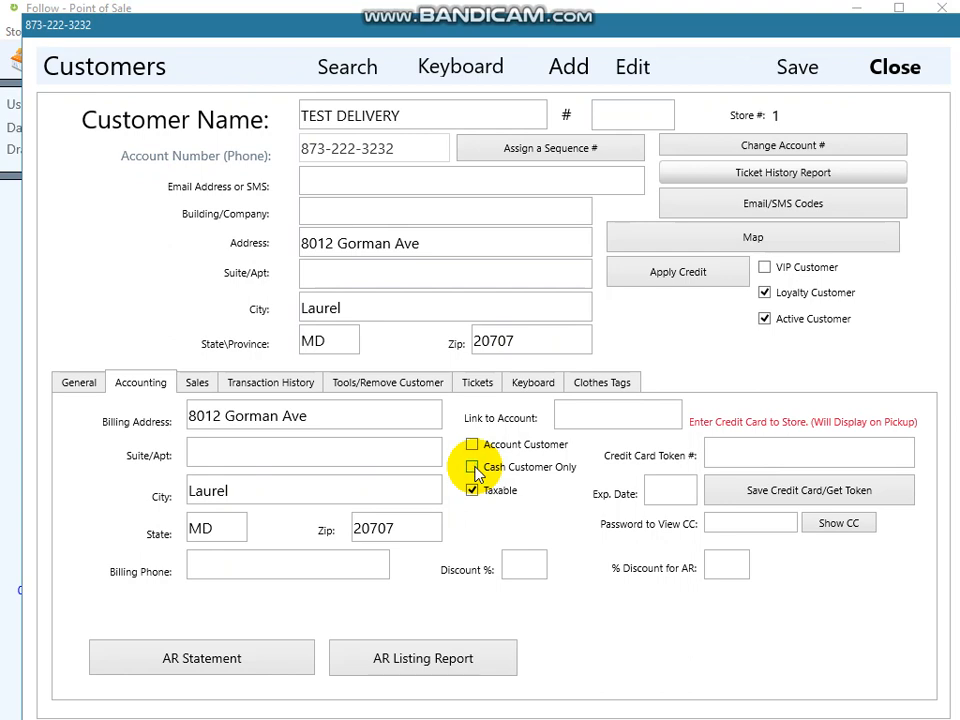
# - Store a credit card for the customer by entering the card number and expiration, then process and confirm it
pyautogui.click(753, 497)
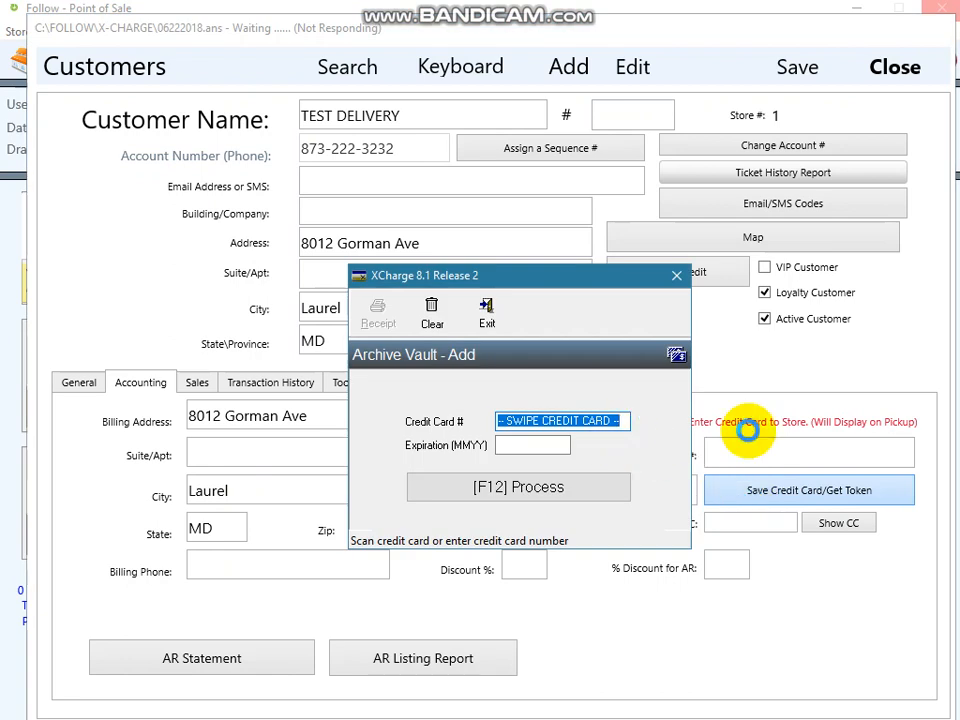
pyautogui.write('44443332')
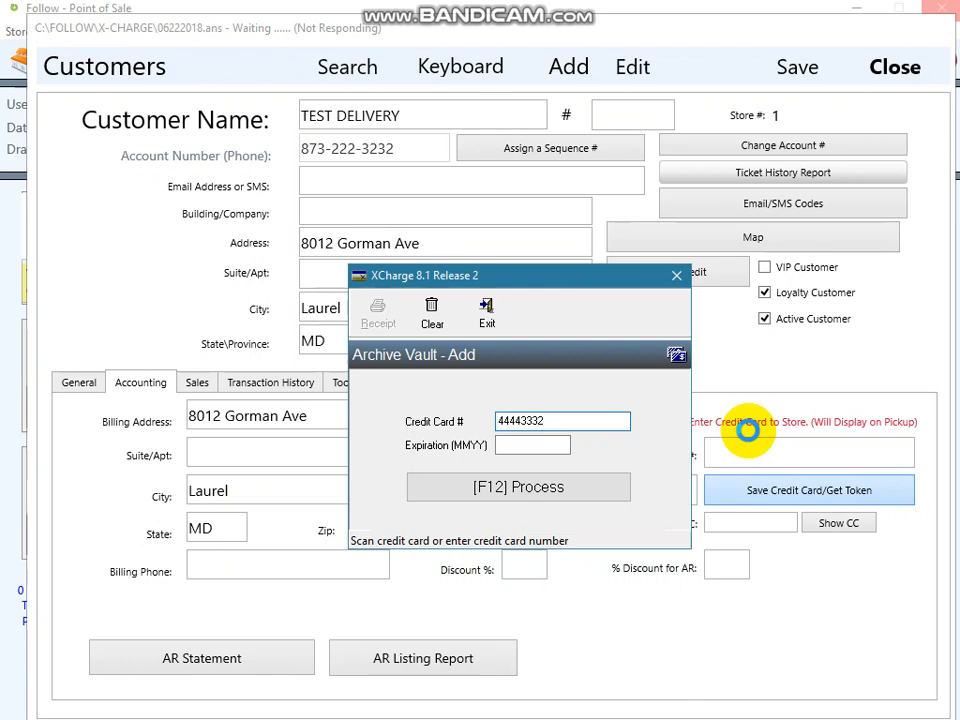
pyautogui.press('BackSpace')
pyautogui.write('3222')
pyautogui.write('21111')
pyautogui.click(542, 446)
pyautogui.write('1221')
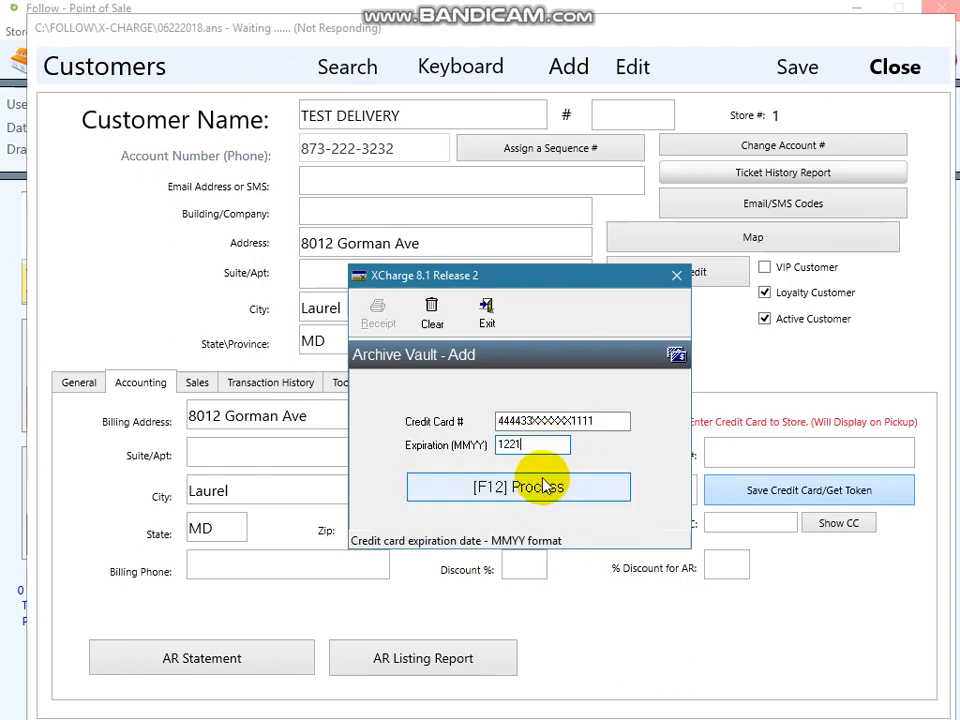
pyautogui.click(545, 486)
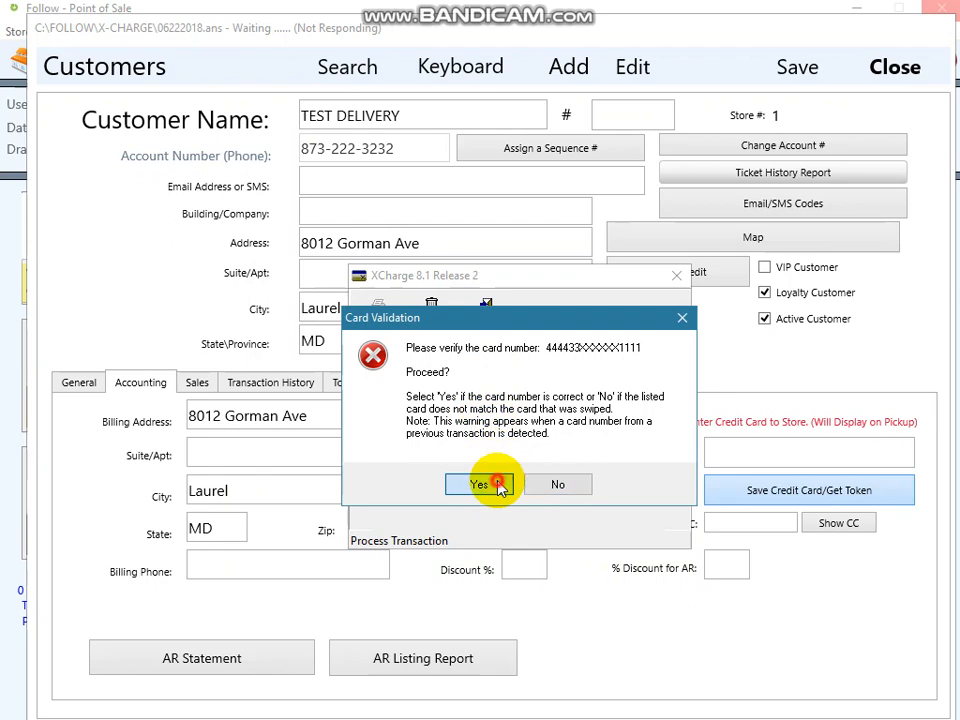
pyautogui.click(500, 486)
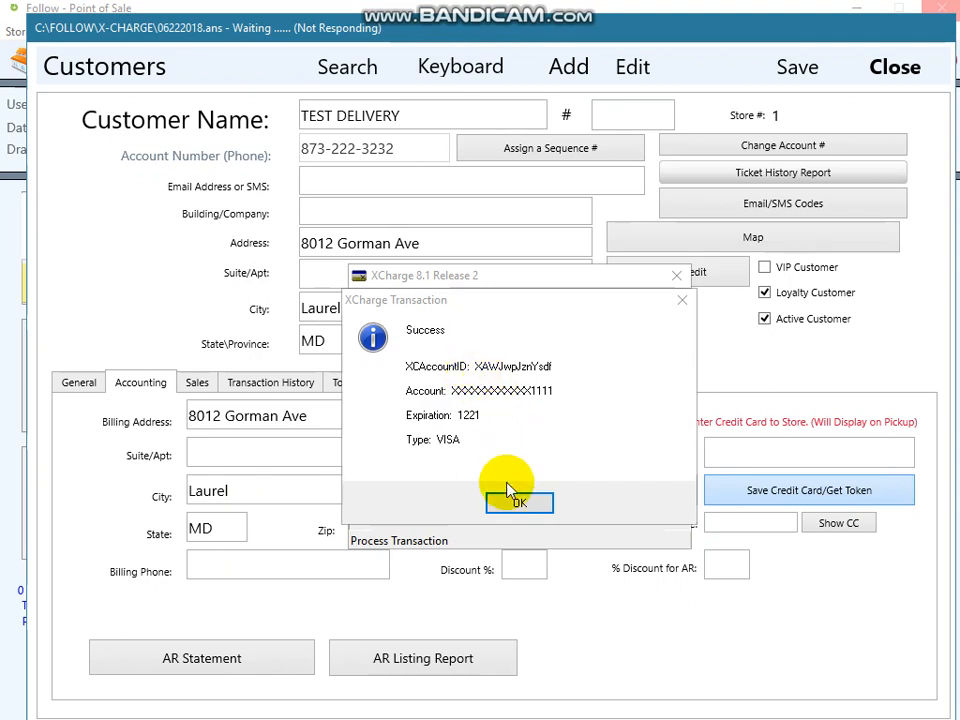
# - Select the returned account ID, close the confirmation, and fill the credit card token field
pyautogui.moveTo(474, 373); pyautogui.dragTo(560, 365)
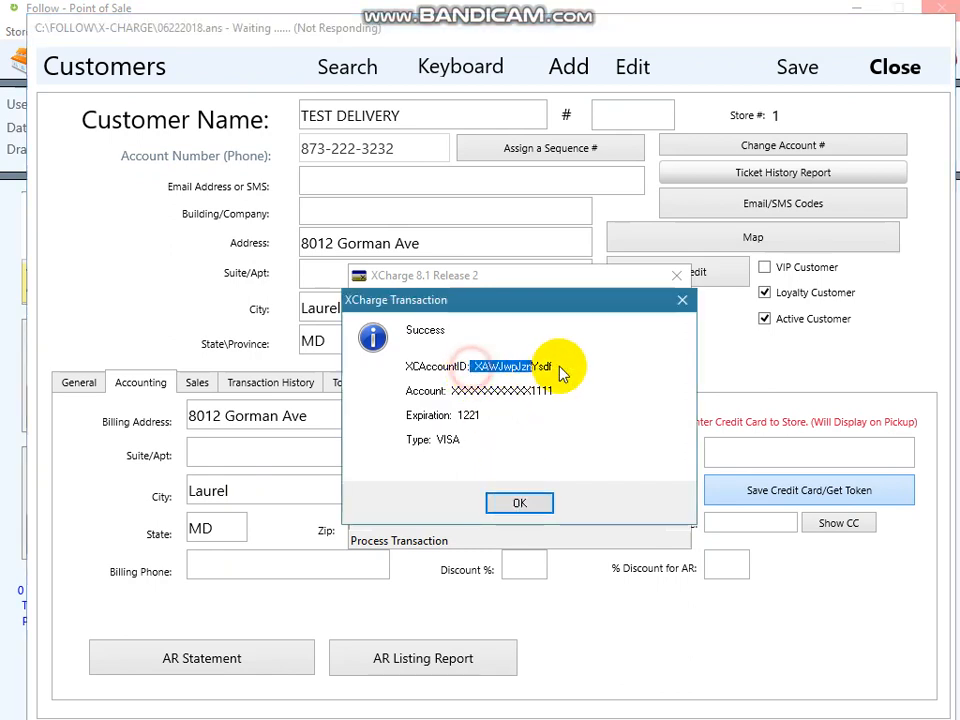
pyautogui.click(525, 503)
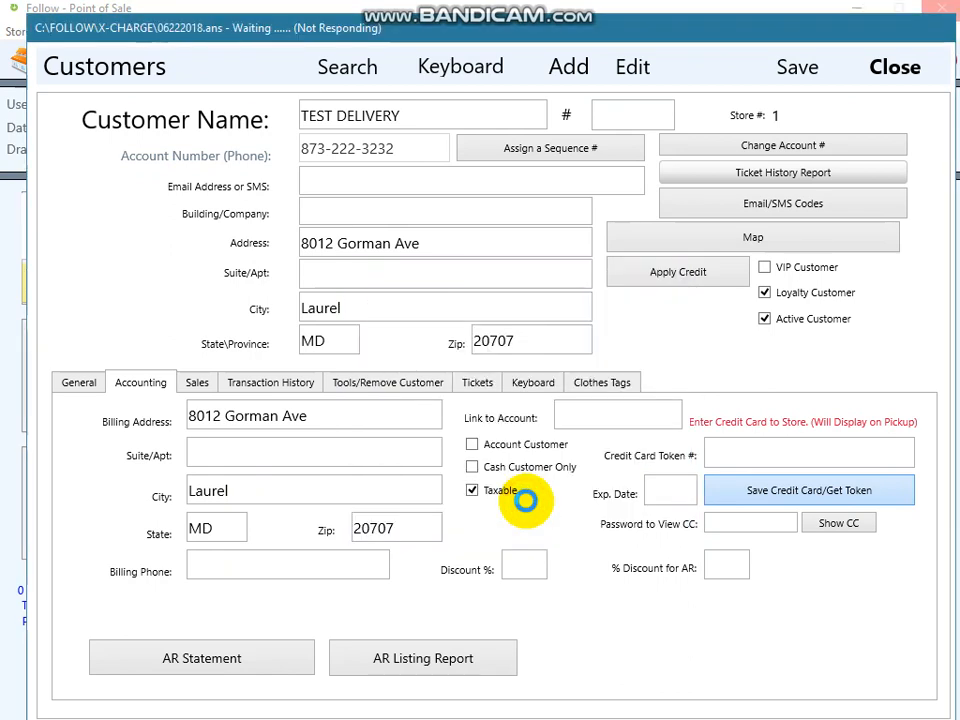
pyautogui.click(580, 452)
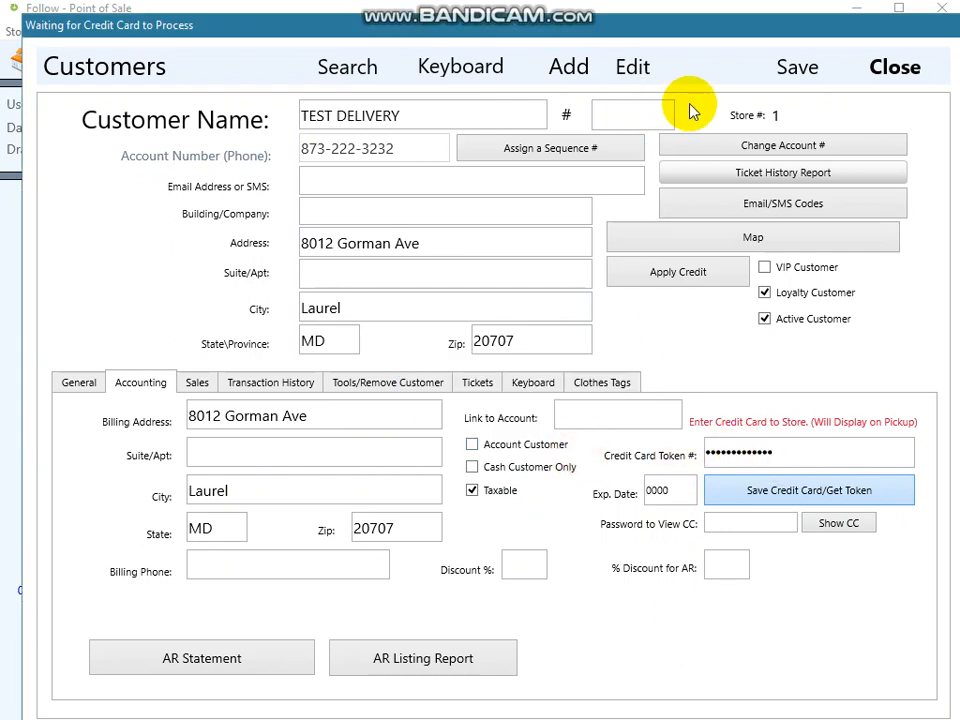
# - Save the customer record and close the customer window
pyautogui.click(798, 67)
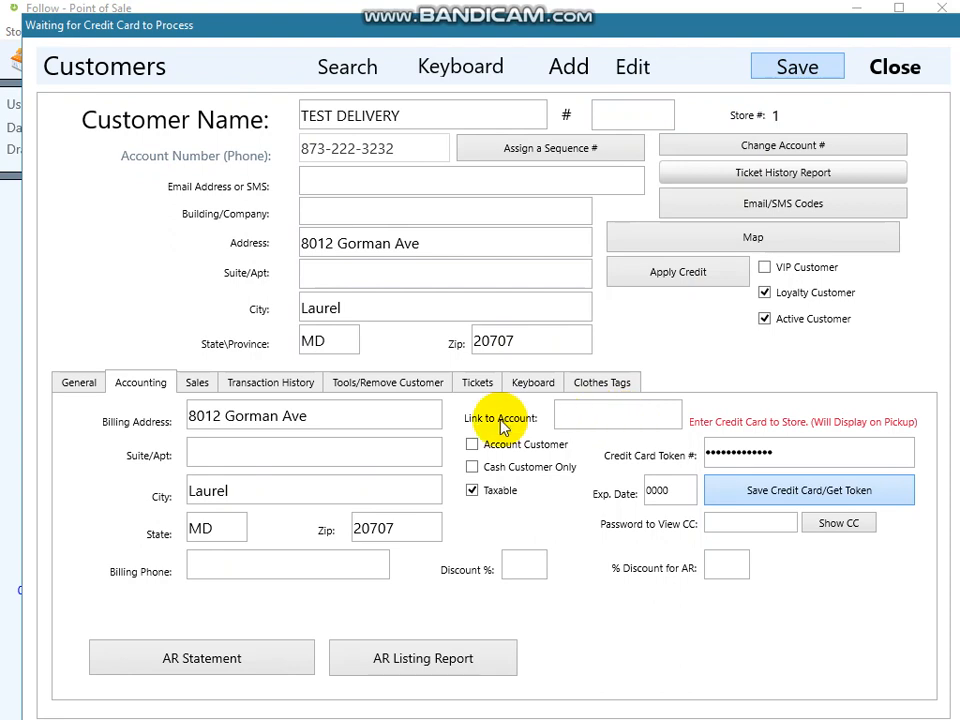
pyautogui.click(530, 452)
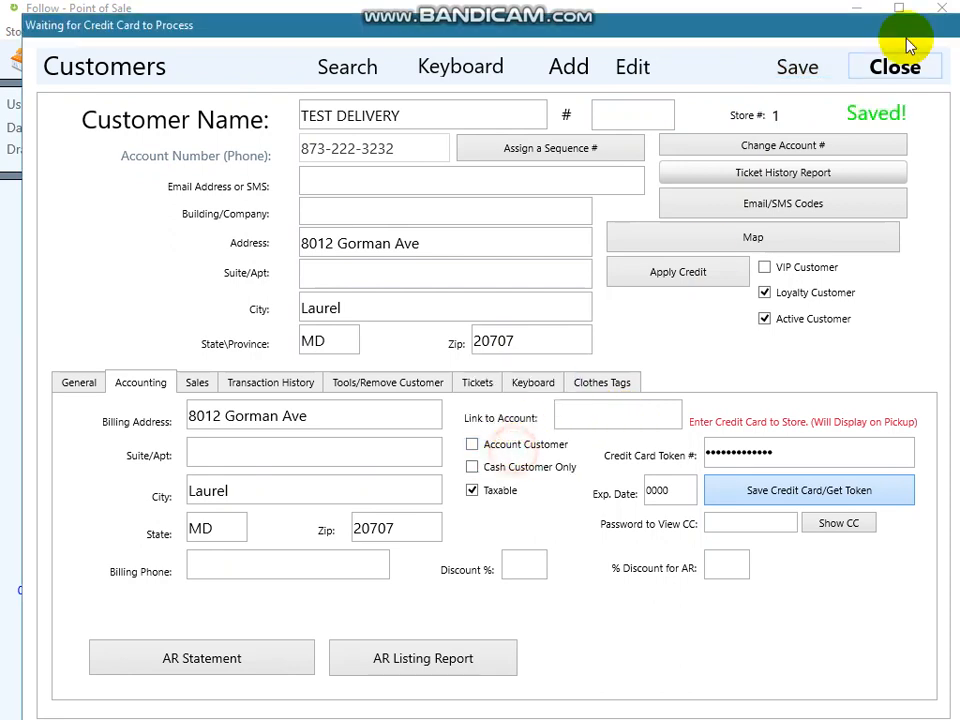
pyautogui.click(893, 68)
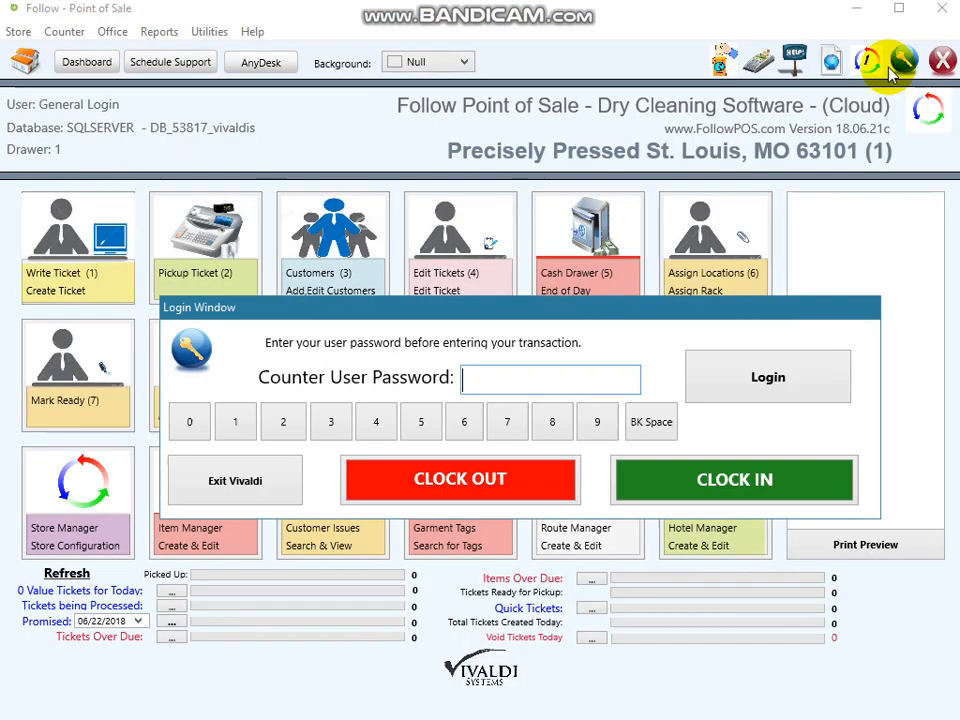
# - Enter the counter user password and open the Delivery Manager
pyautogui.write('1234')
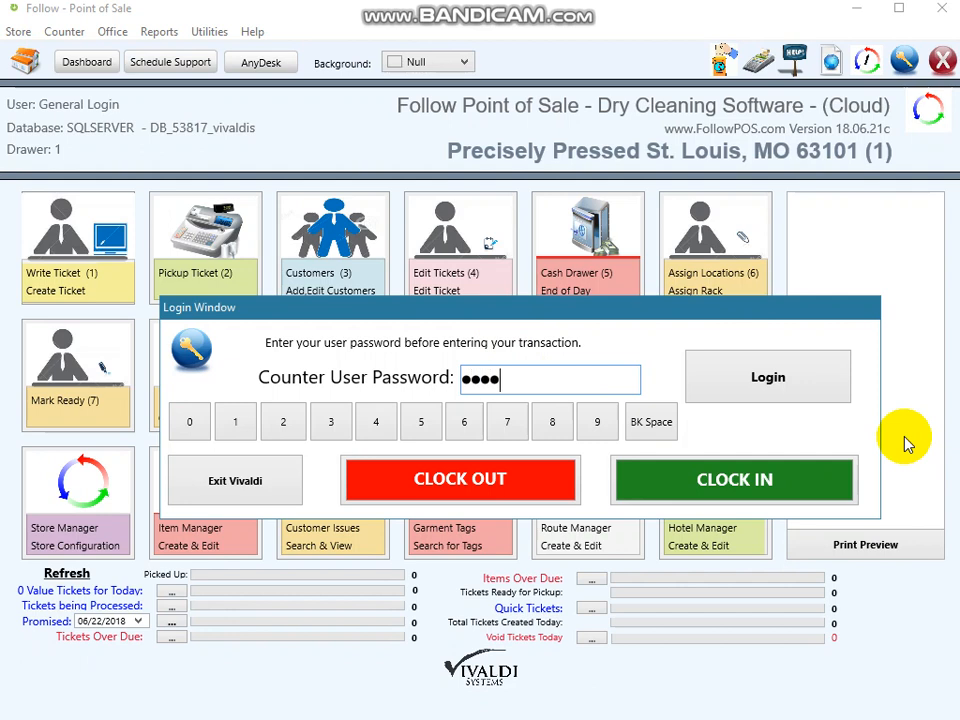
pyautogui.press('Return')
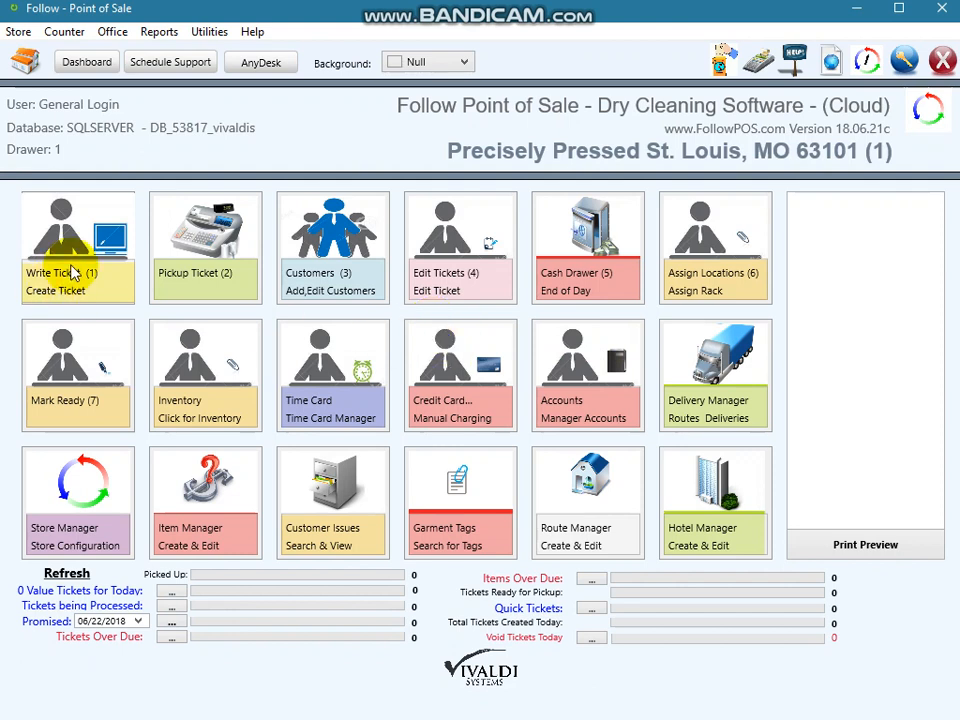
pyautogui.click(711, 390)
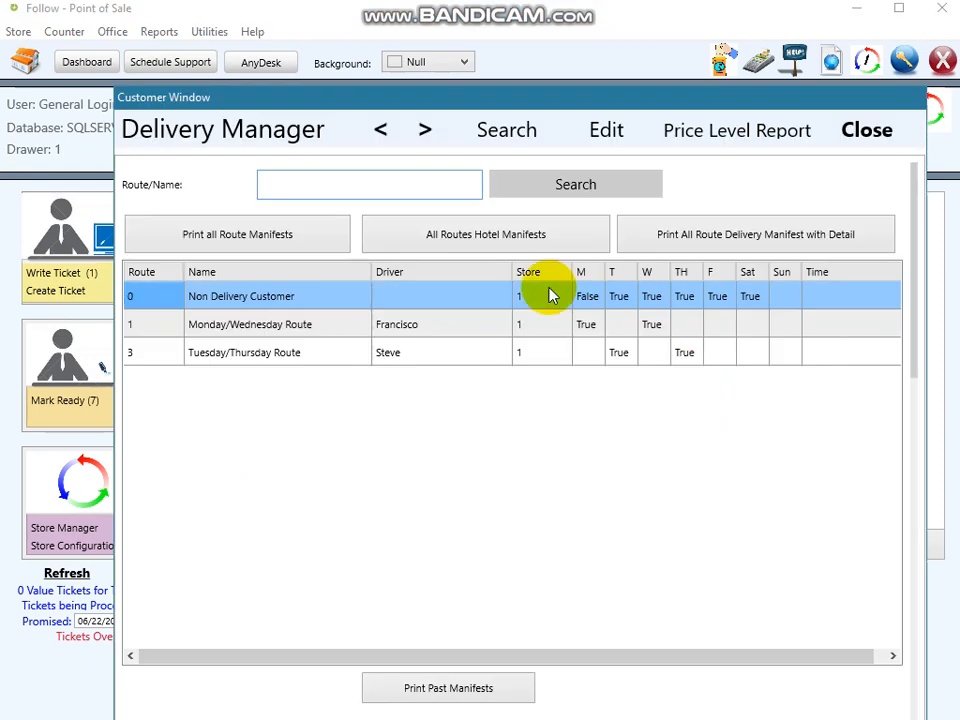
# - Open the Monday/Wednesday Route and scroll through its ticket list
pyautogui.click(334, 354)
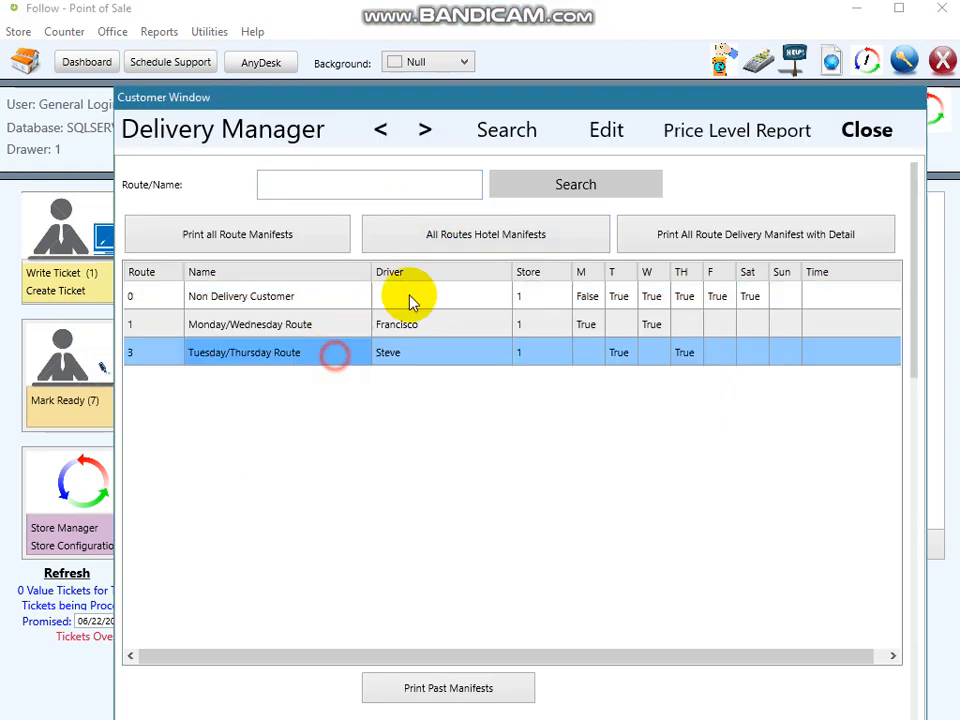
pyautogui.click(355, 331)
pyautogui.click(542, 189)
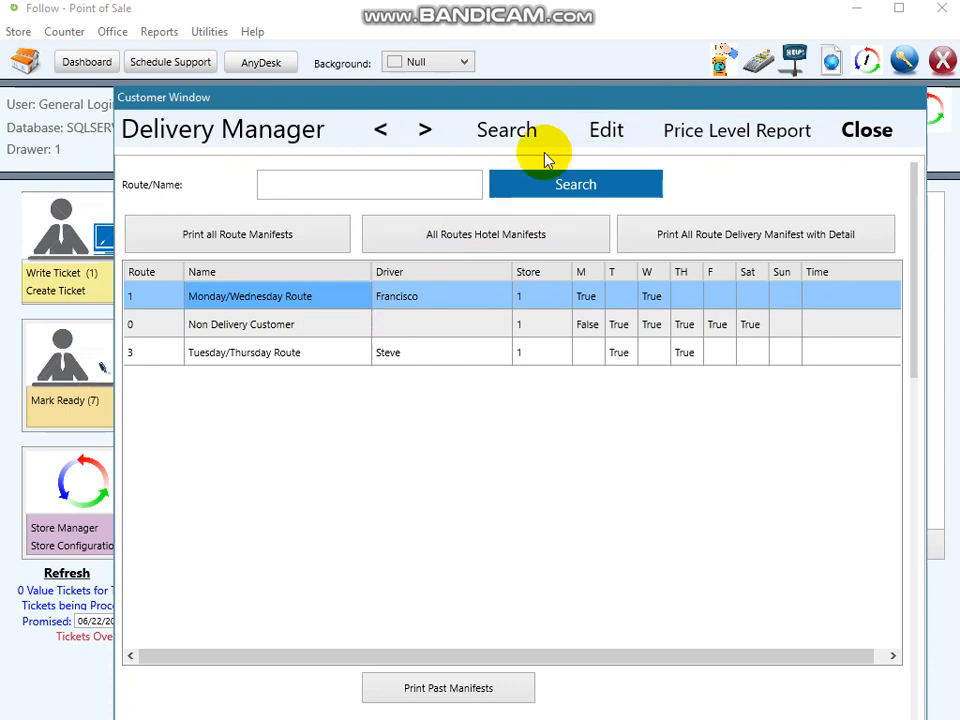
pyautogui.click(600, 131)
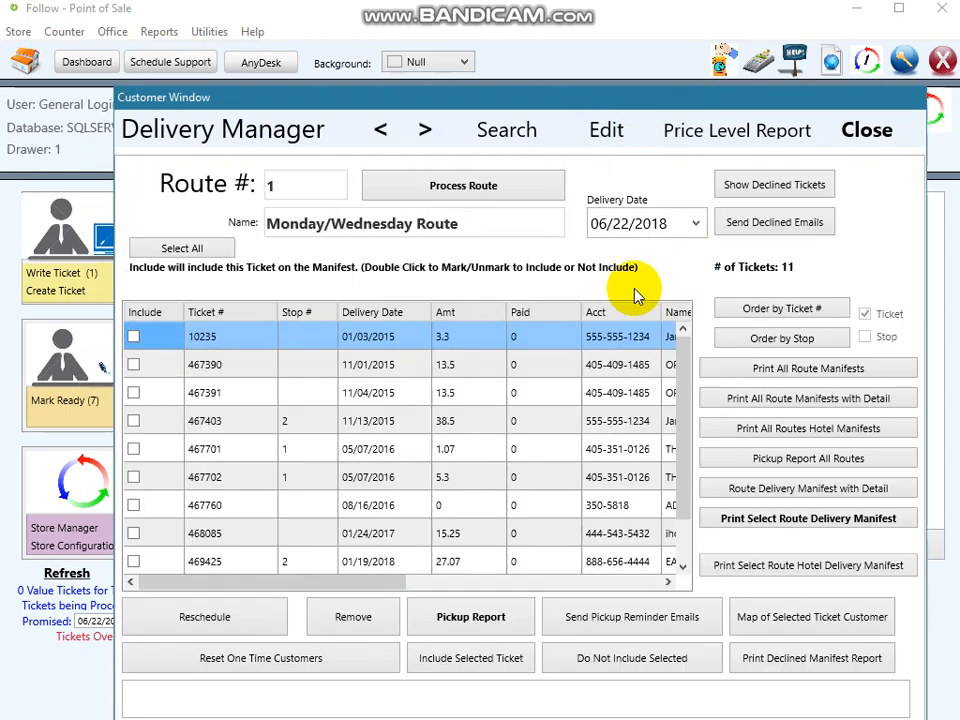
pyautogui.moveTo(681, 476); pyautogui.dragTo(686, 553)
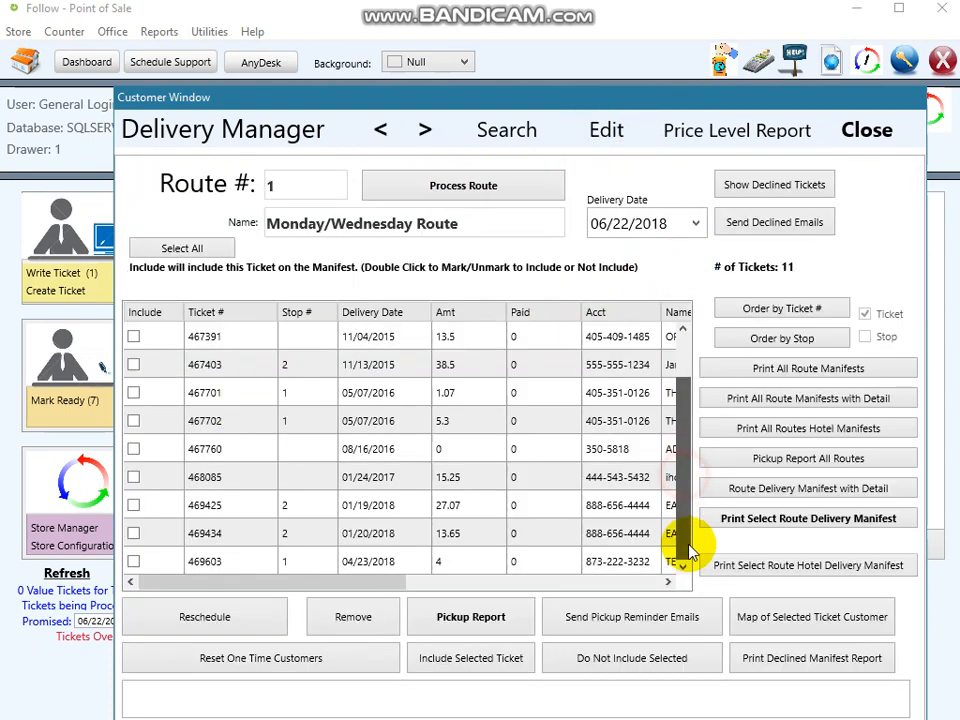
# - Mark ticket 469425 on the Monday/Wednesday Route for inclusion on the manifest
pyautogui.click(135, 508)
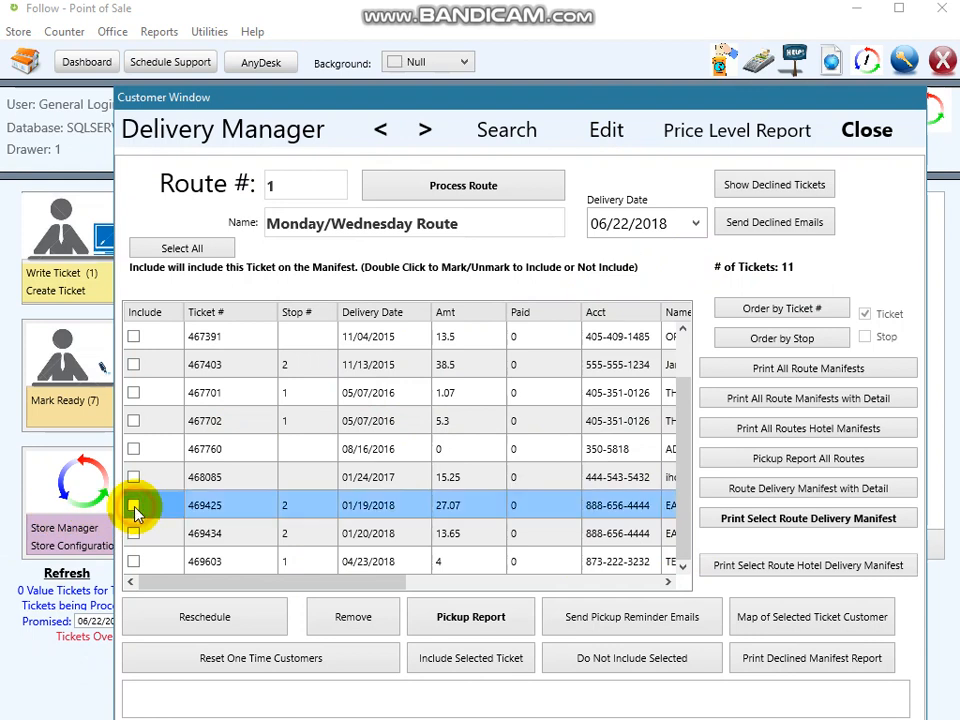
pyautogui.doubleClick(134, 507)
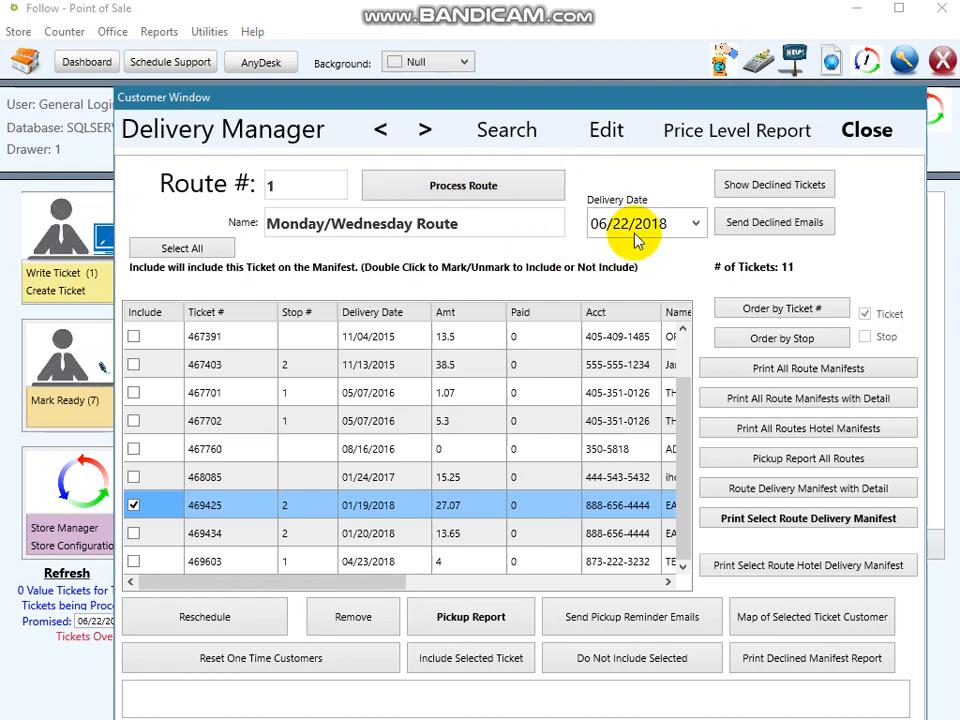
# - Show the route's declined tickets and close the Delivery Manager
pyautogui.click(804, 190)
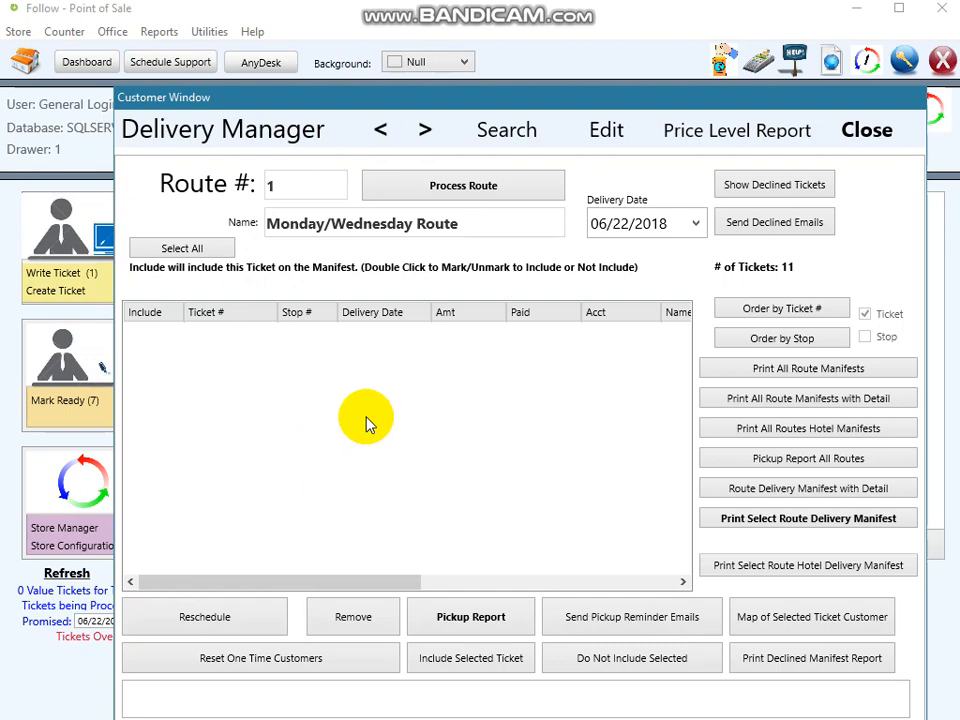
pyautogui.click(862, 131)
# - Enter the counter user password, search customers for "del" and open the DELIVERY TEST customer
pyautogui.write('****')
pyautogui.press('Return')
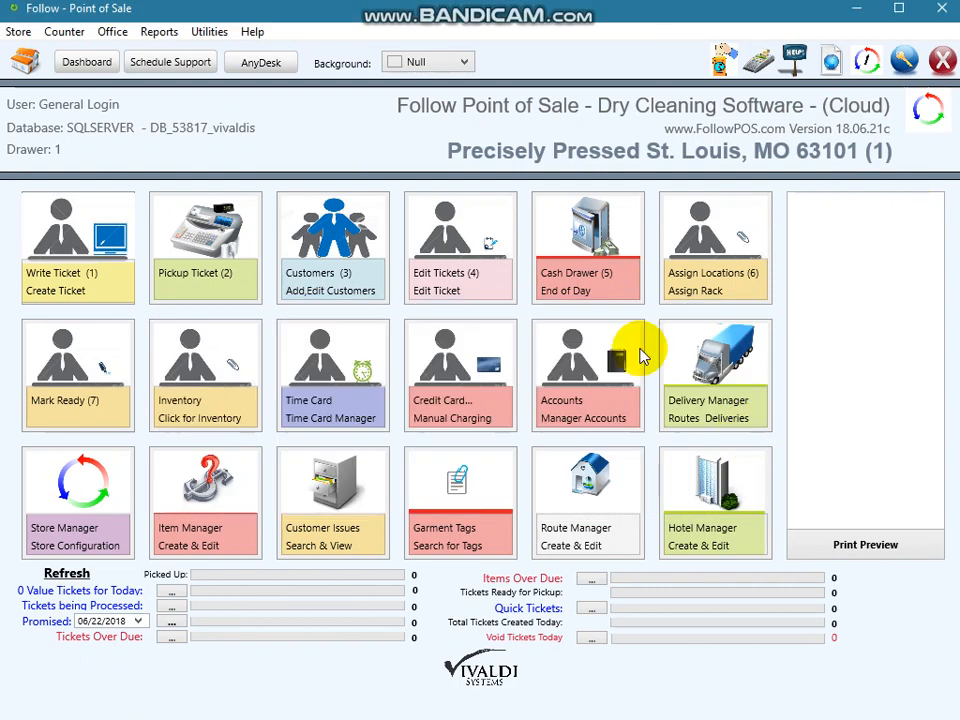
pyautogui.click(327, 228)
pyautogui.click(588, 190)
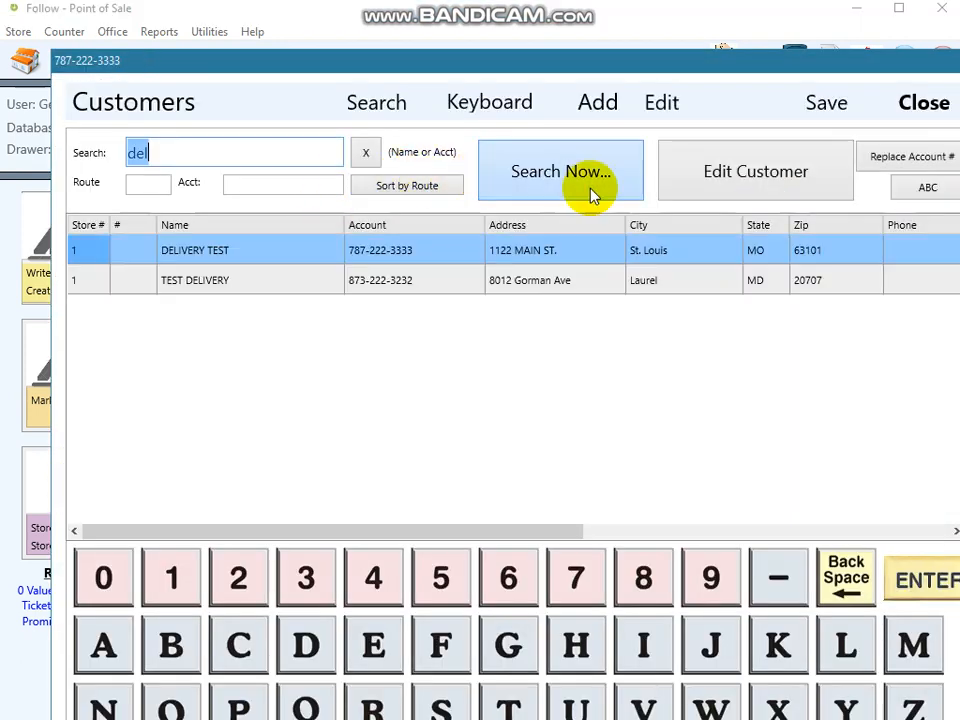
pyautogui.click(720, 178)
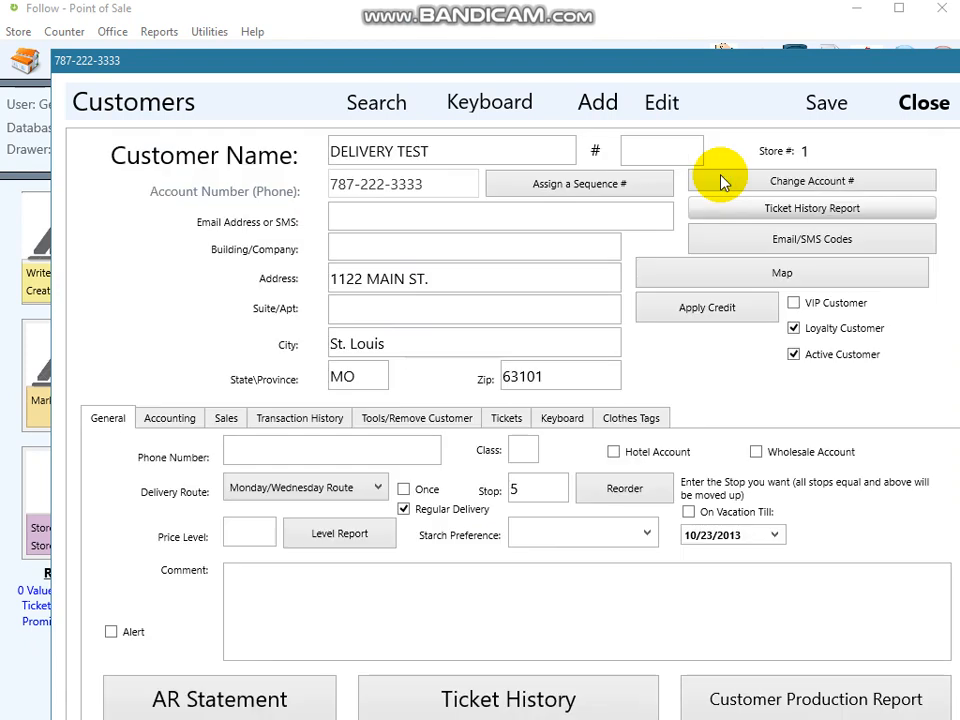
# - Review the customer's Accounting tab and stored credit card token, then close the customer window
pyautogui.click(170, 418)
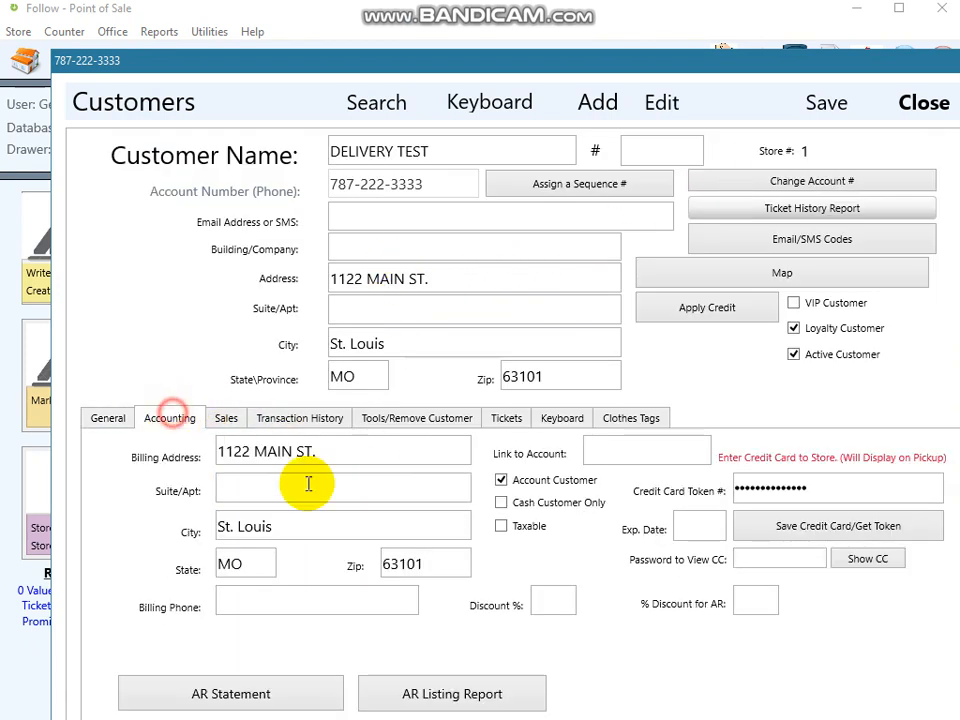
pyautogui.click(832, 485)
pyautogui.moveTo(832, 485); pyautogui.dragTo(686, 497)
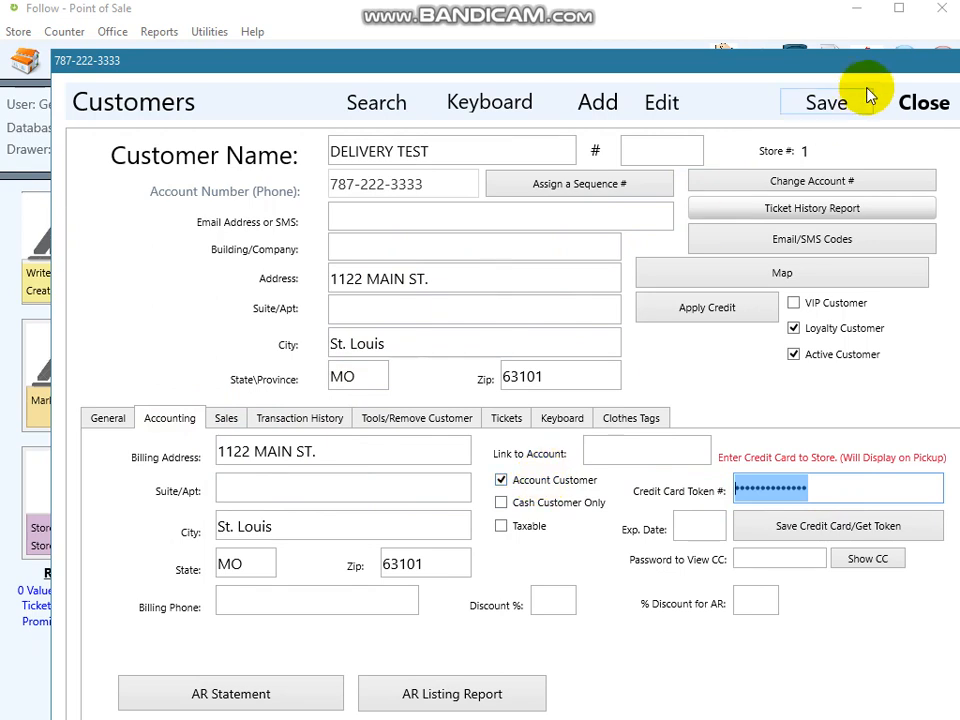
pyautogui.moveTo(779, 63); pyautogui.dragTo(744, 38)
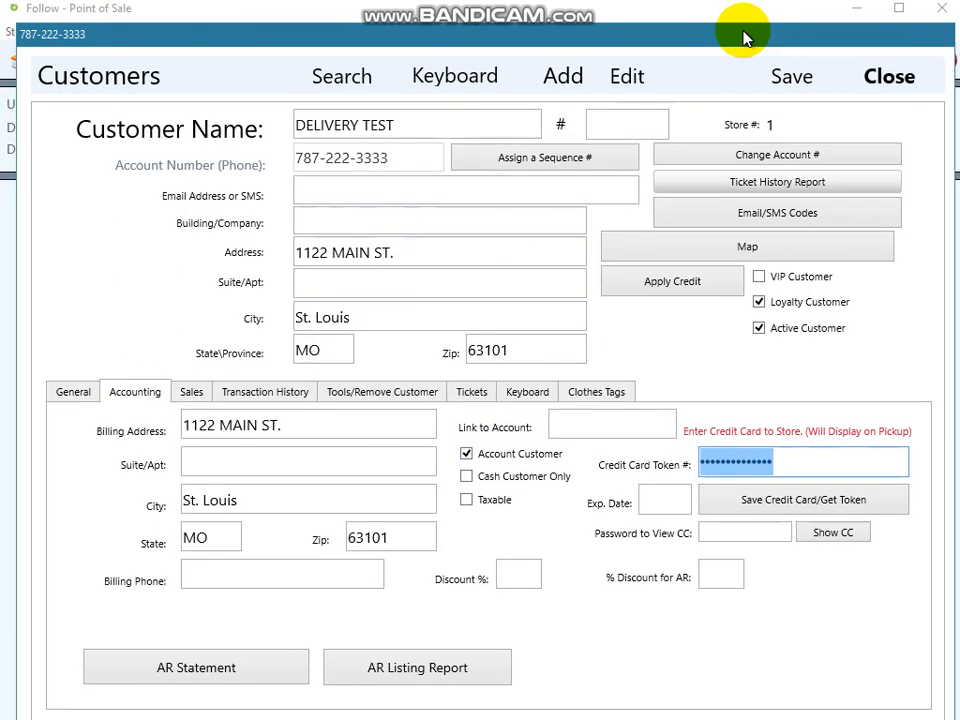
pyautogui.click(890, 77)
# - Enter the counter user password, search Accounts for "del" and open the DELIVERY TEST account
pyautogui.write('1234')
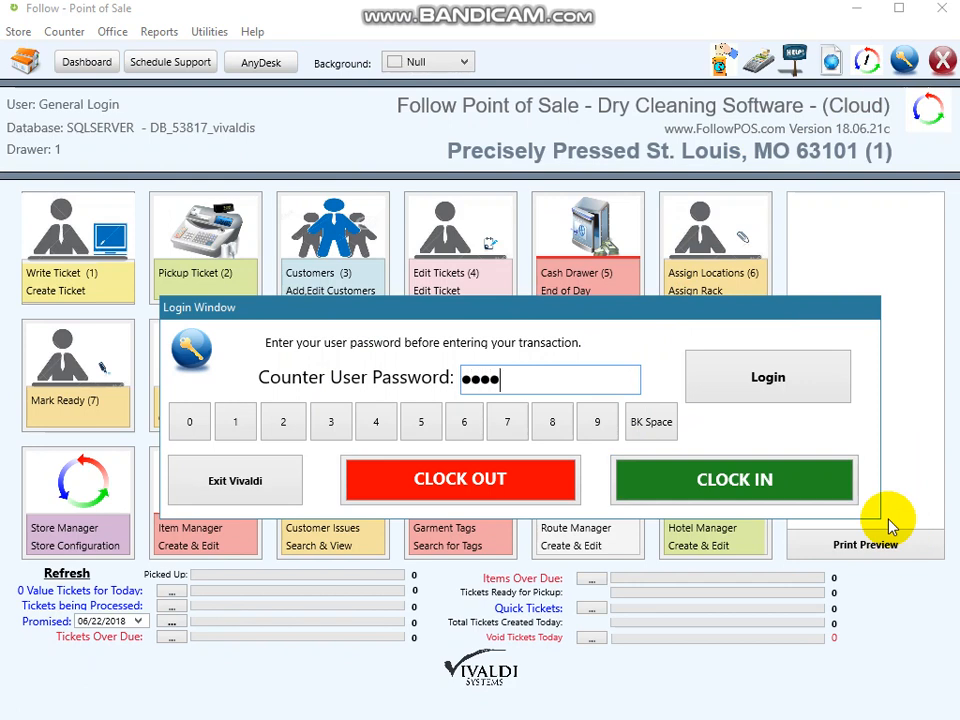
pyautogui.press('Return')
pyautogui.click(560, 378)
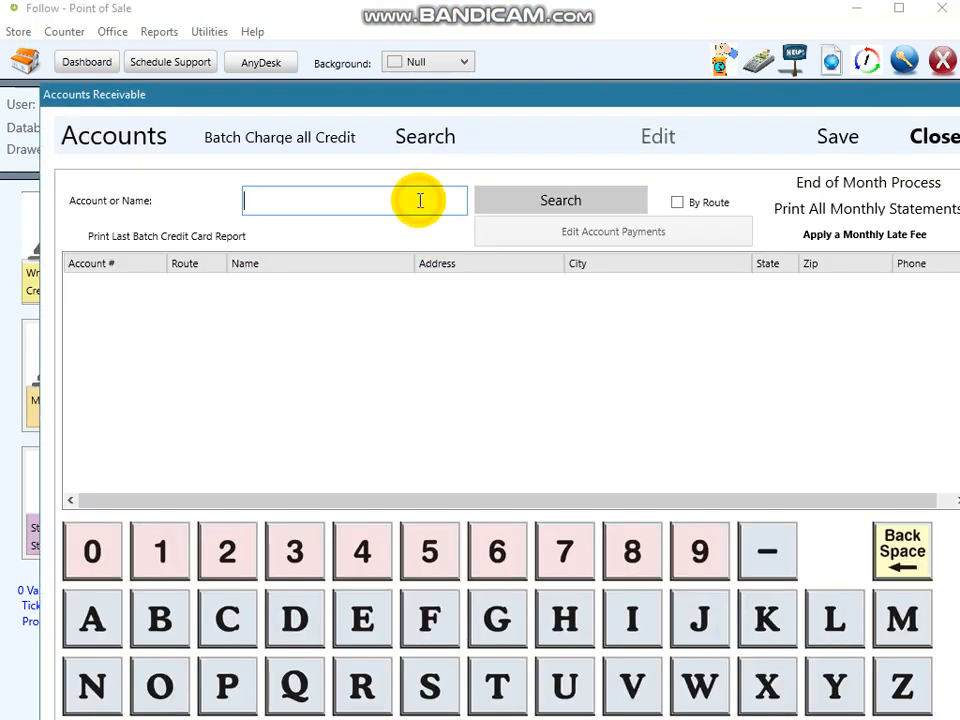
pyautogui.write('del')
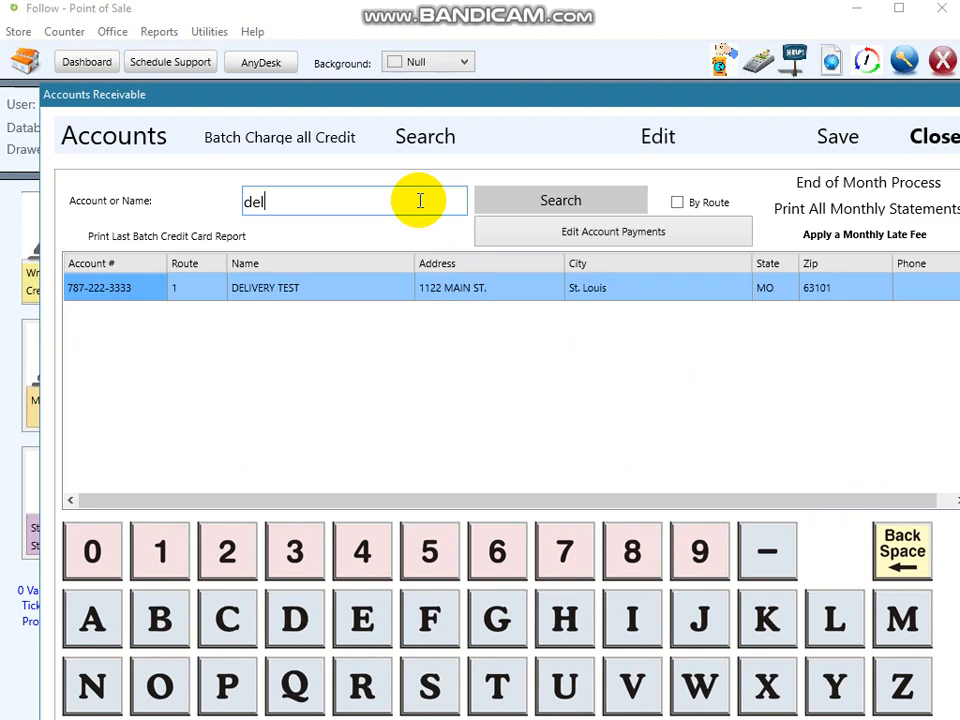
pyautogui.click(659, 136)
# - Try to charge the account balance to the card on file, exit the charge dialog and close Accounts
pyautogui.moveTo(632, 84); pyautogui.dragTo(583, 22)
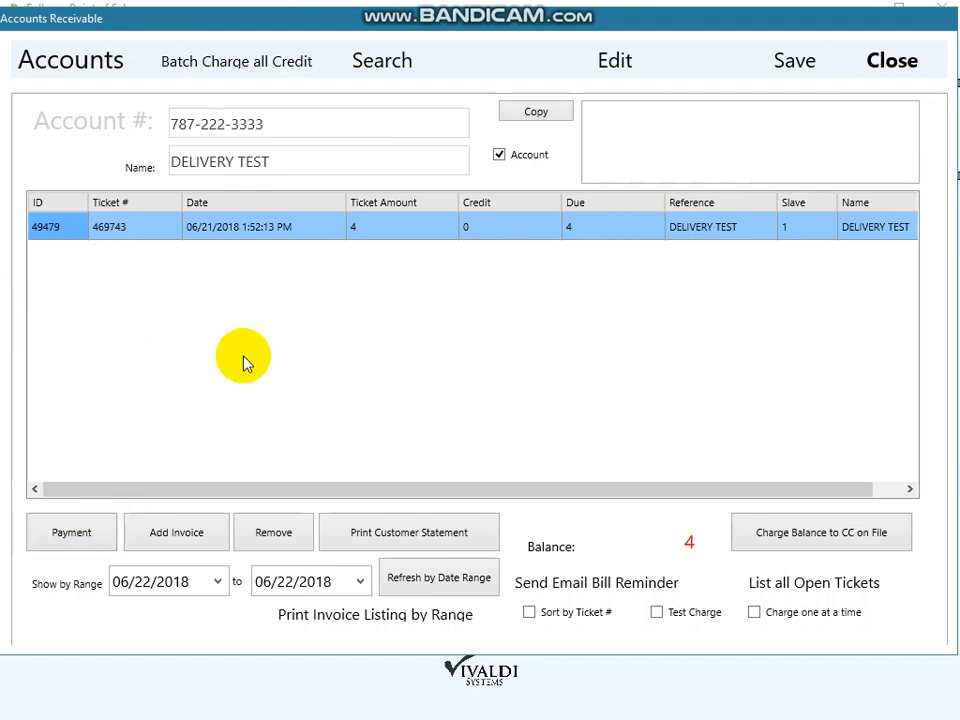
pyautogui.click(790, 532)
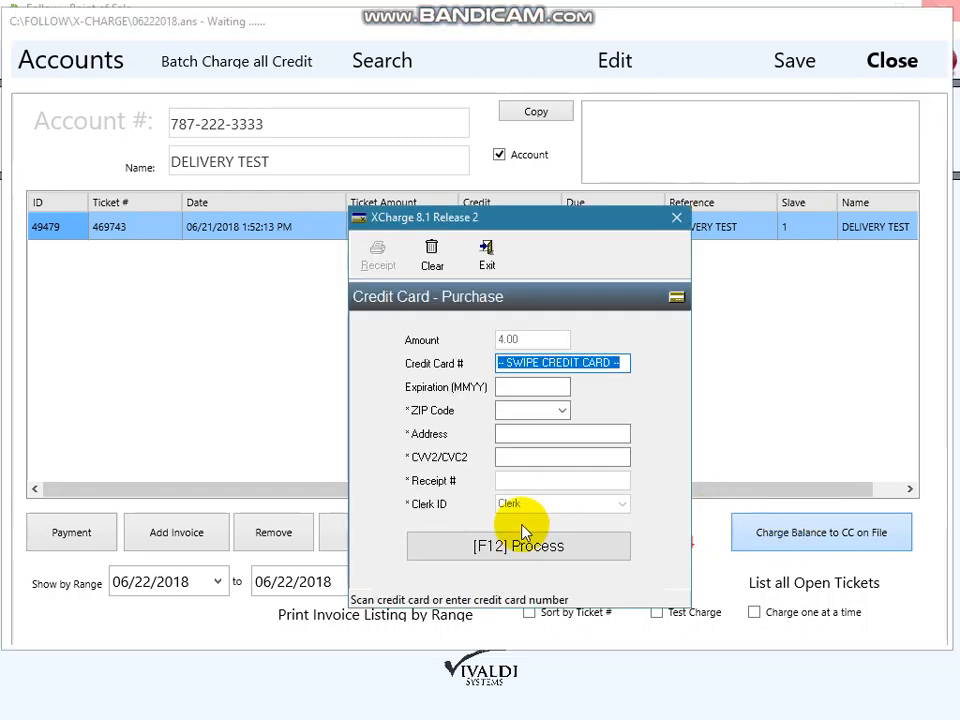
pyautogui.click(490, 260)
pyautogui.click(660, 477)
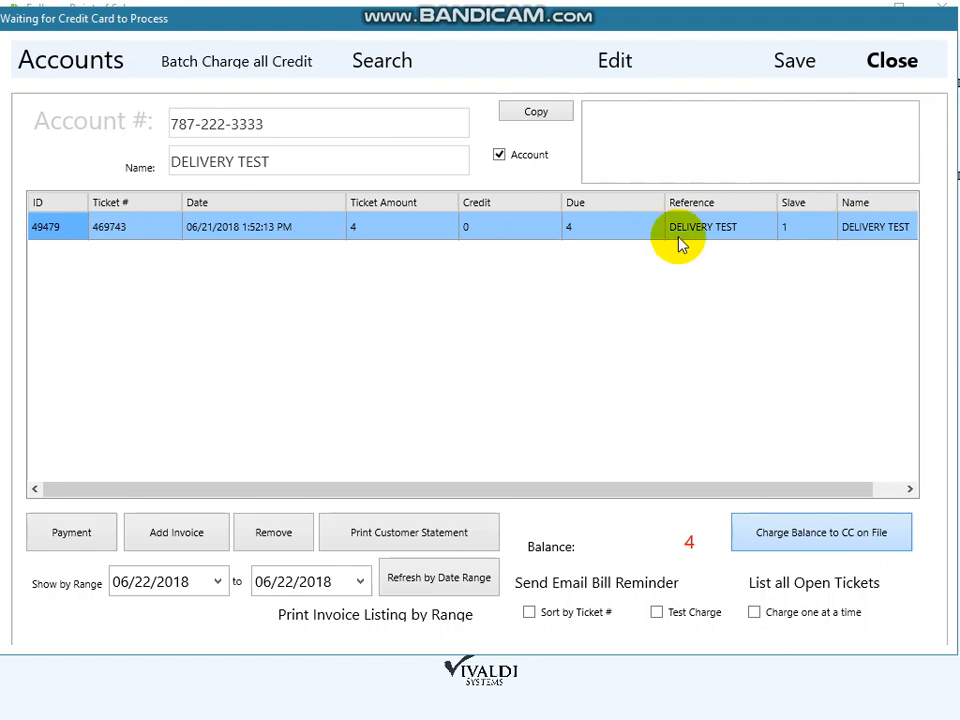
pyautogui.click(885, 60)
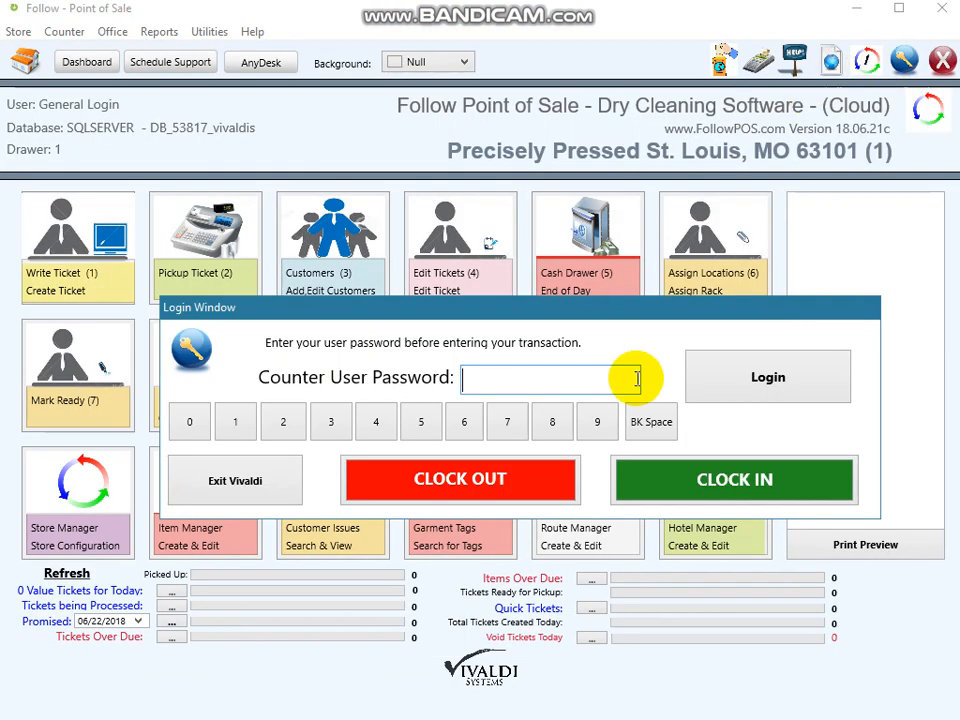
# - Enter the counter user password and search pickup customers for "del"
pyautogui.write('1234')
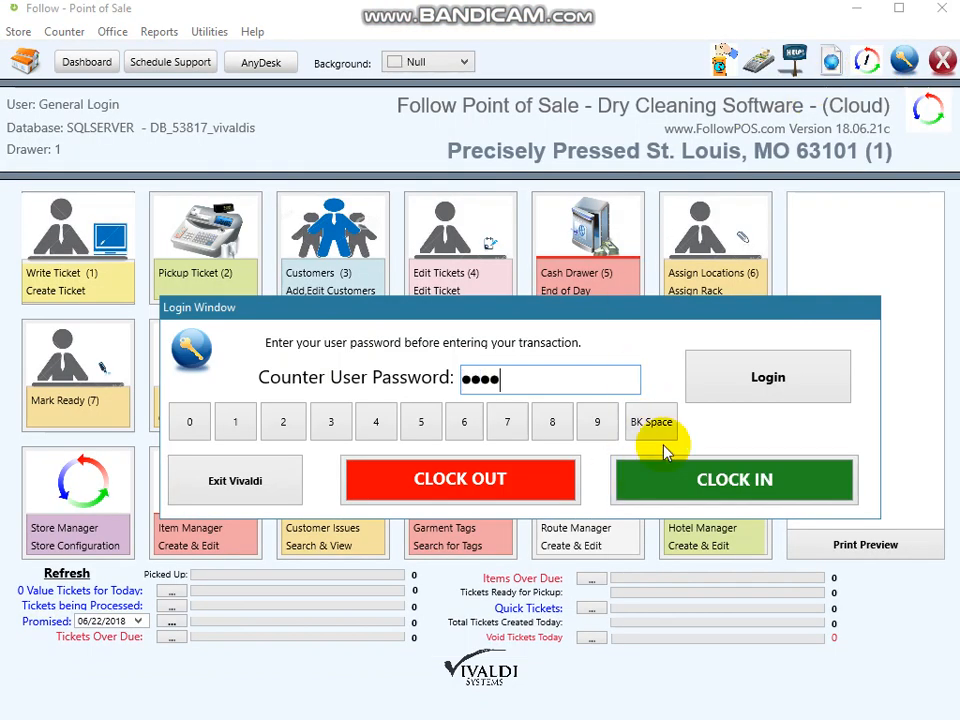
pyautogui.press('Return')
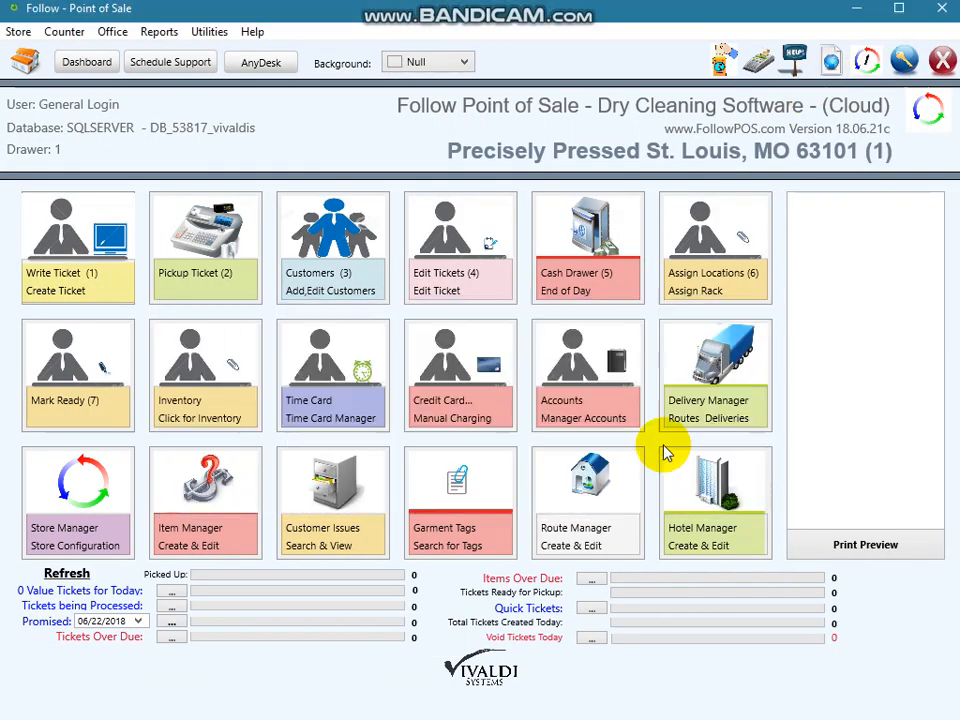
pyautogui.click(243, 255)
pyautogui.click(556, 160)
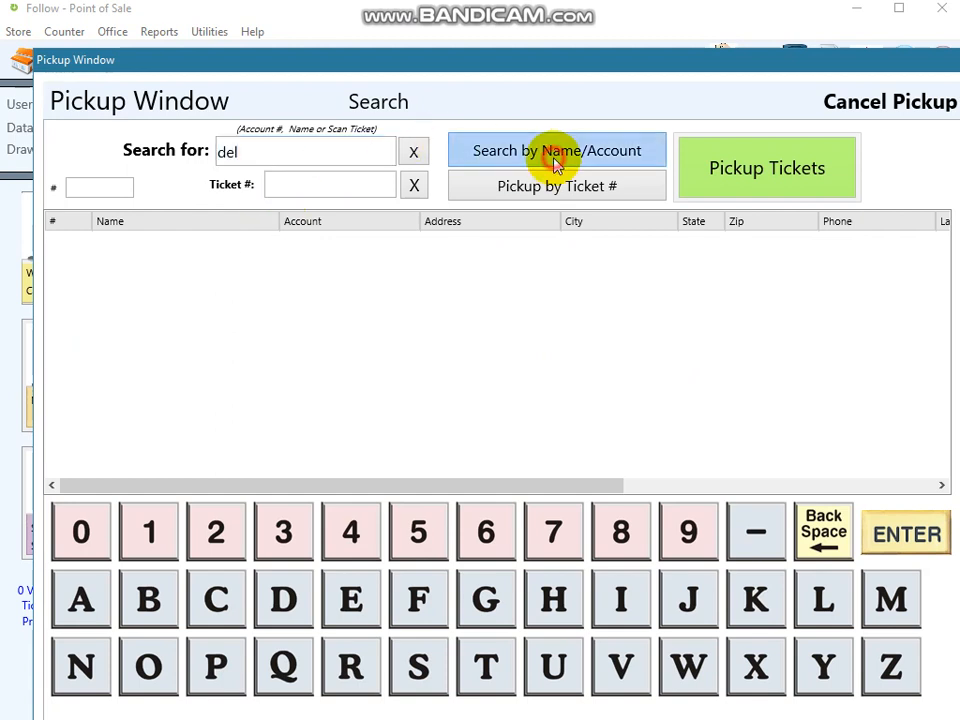
pyautogui.click(758, 172)
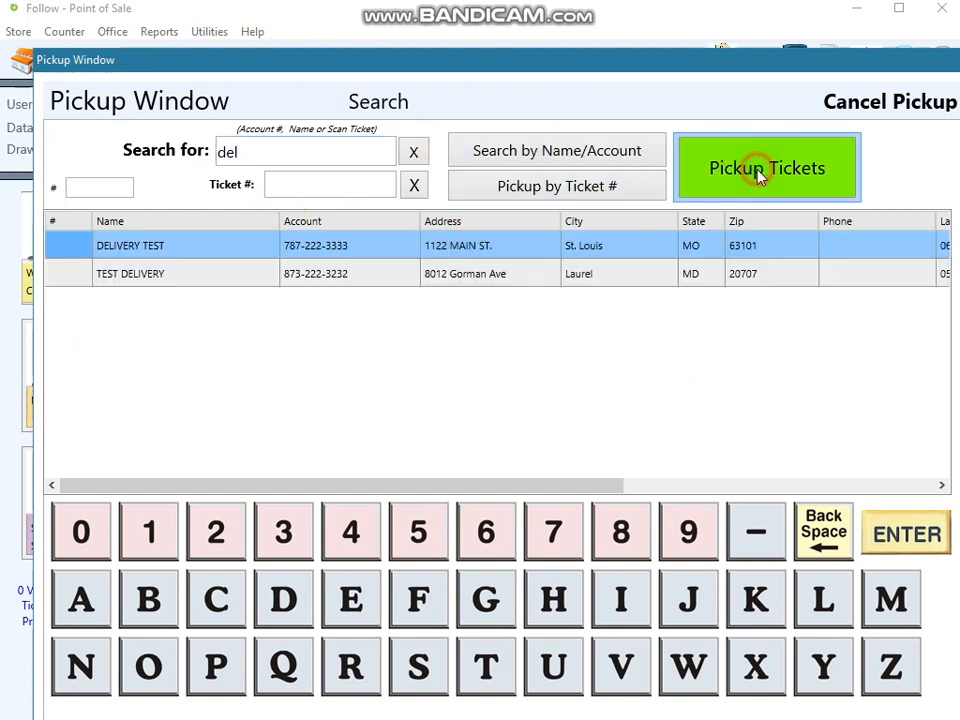
pyautogui.click(596, 449)
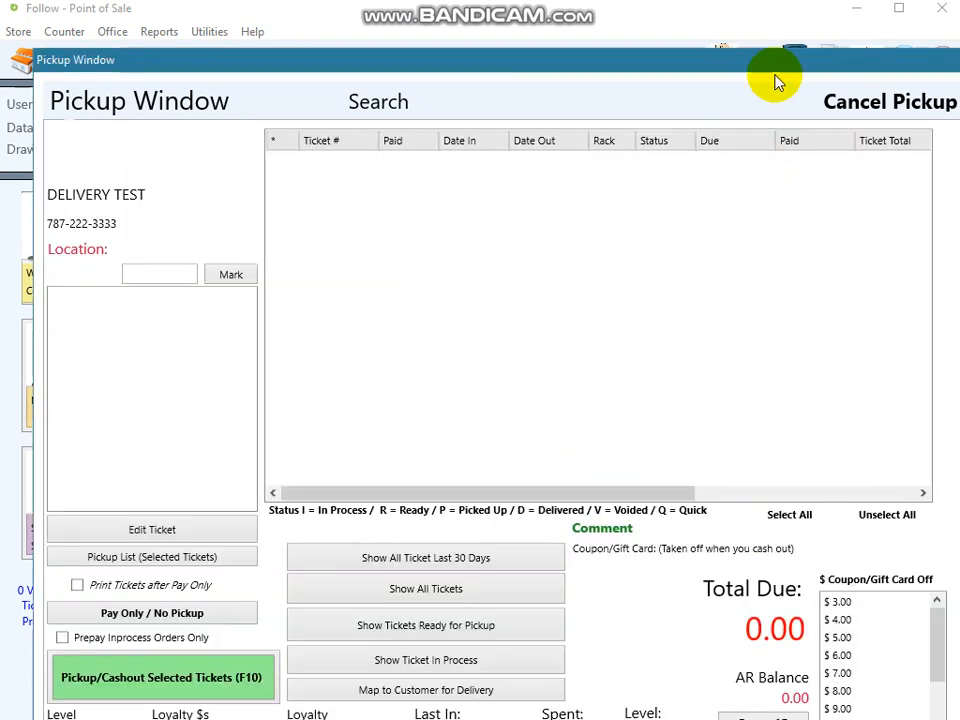
pyautogui.click(375, 101)
# - Open TEST DELIVERY's pickup tickets and cash out the selected ready ticket 469603
pyautogui.click(328, 271)
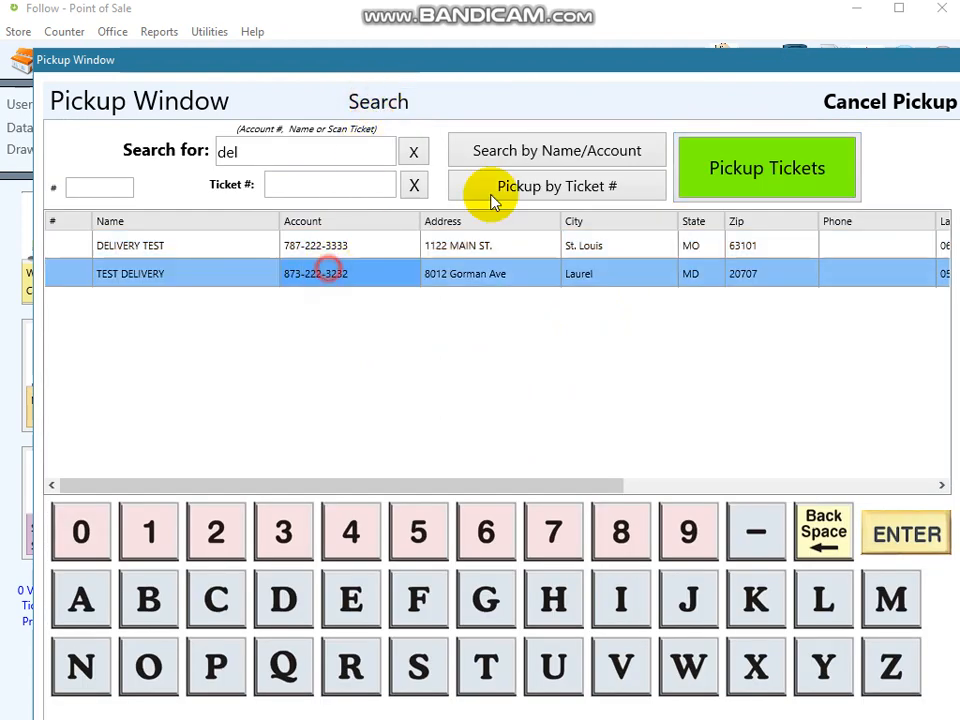
pyautogui.click(724, 167)
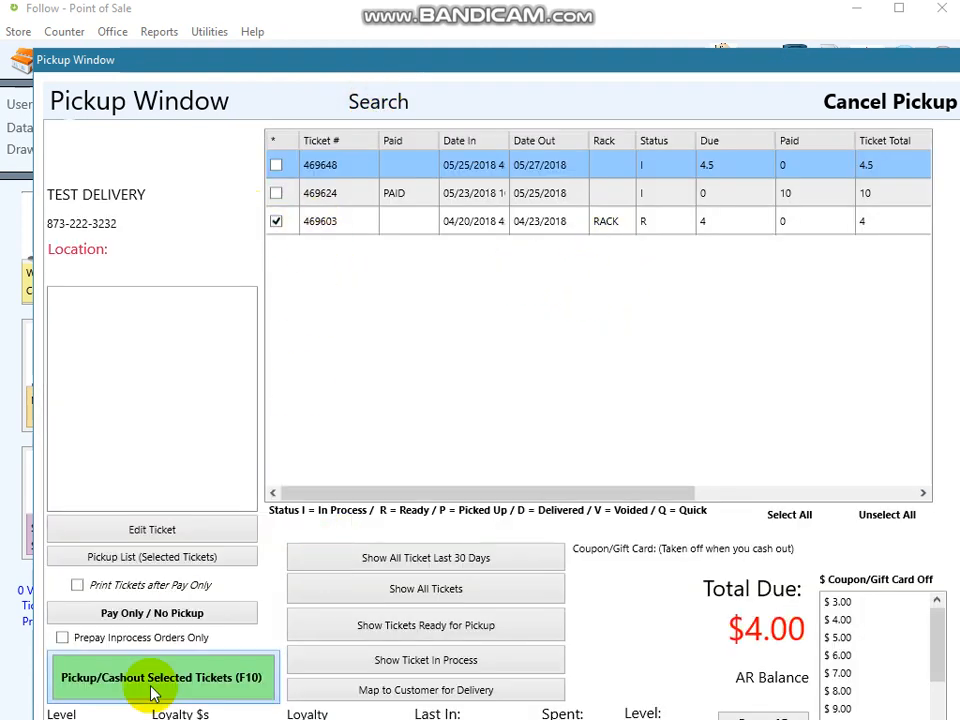
pyautogui.click(155, 680)
# - Pay the exact amount due by credit card using the token on file and print the receipt
pyautogui.click(497, 391)
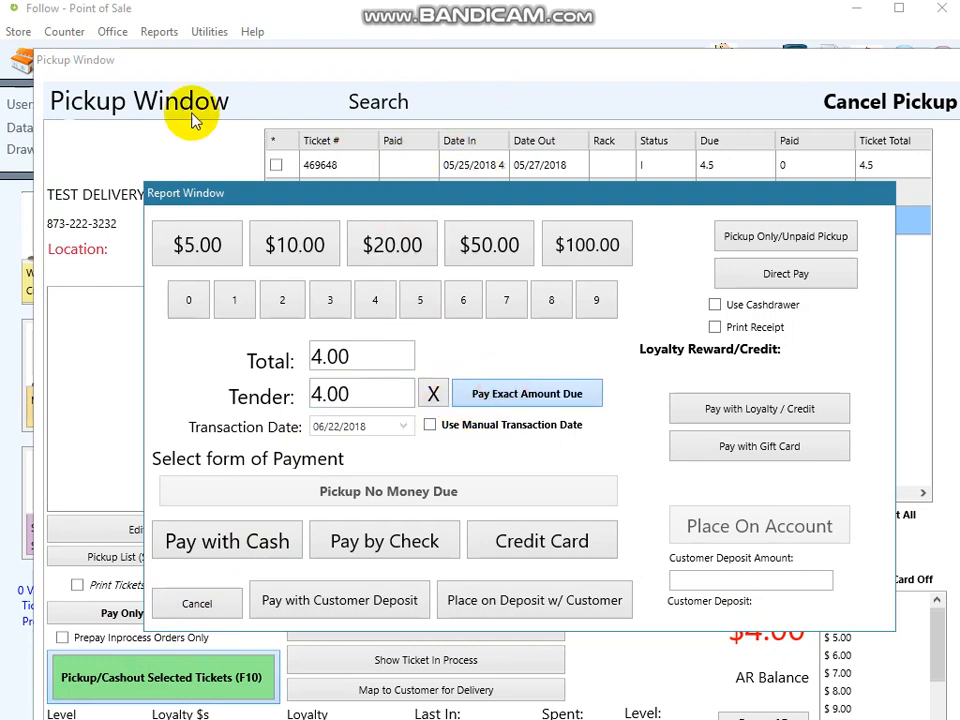
pyautogui.click(544, 542)
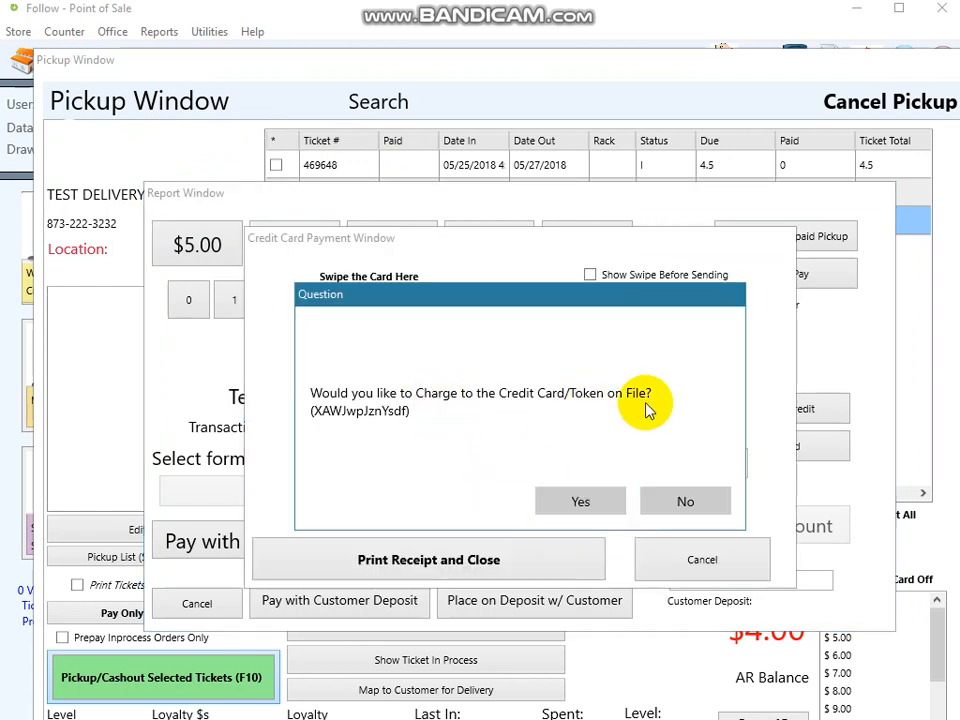
pyautogui.click(583, 502)
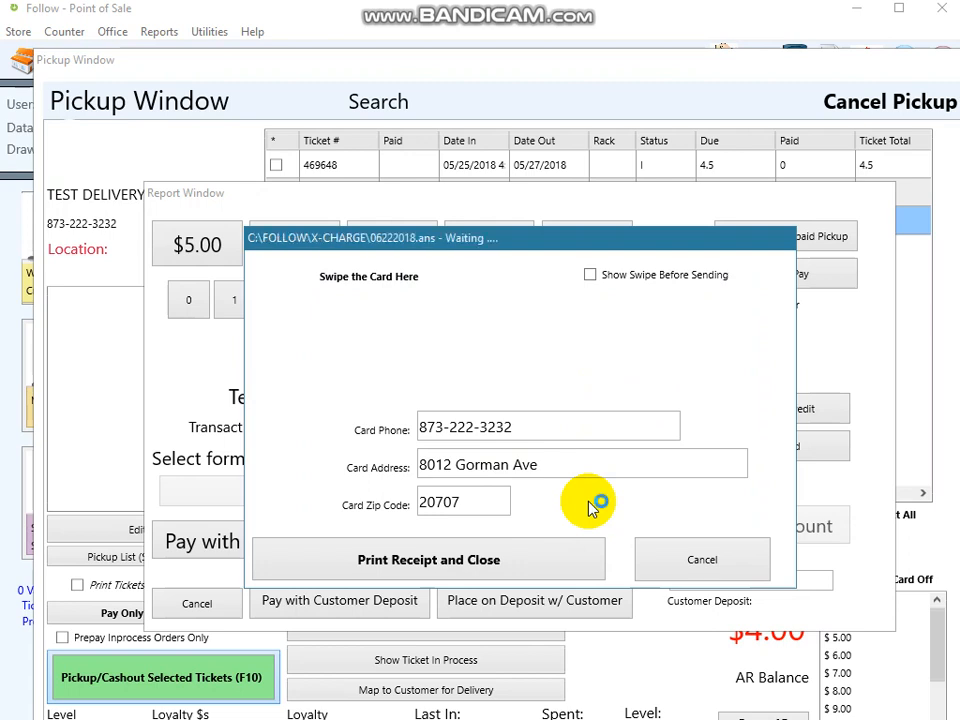
pyautogui.click(588, 502)
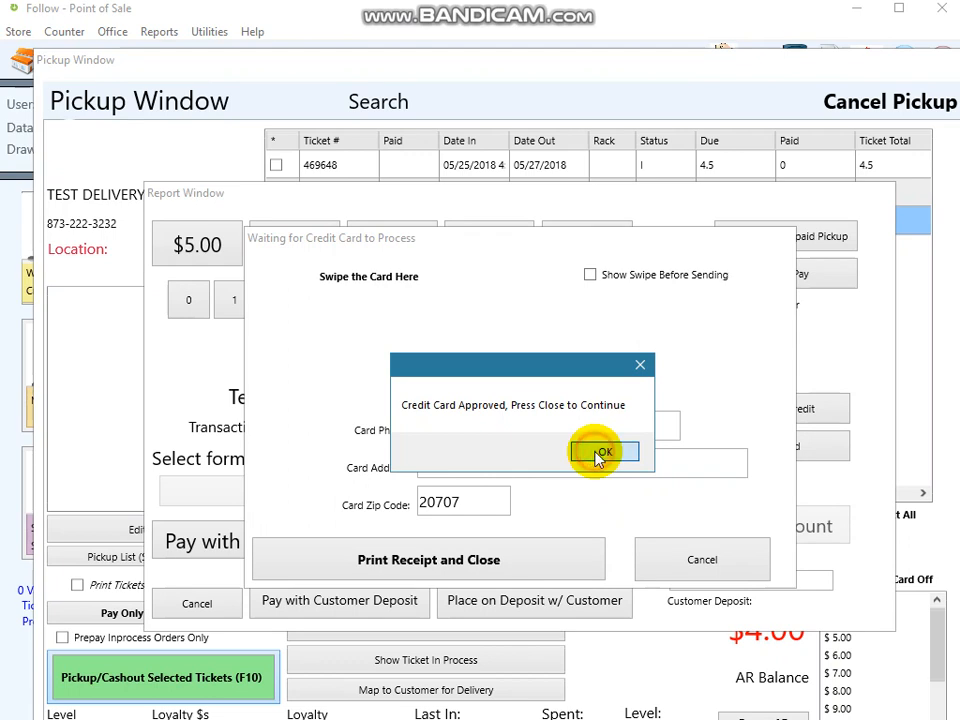
pyautogui.click(600, 454)
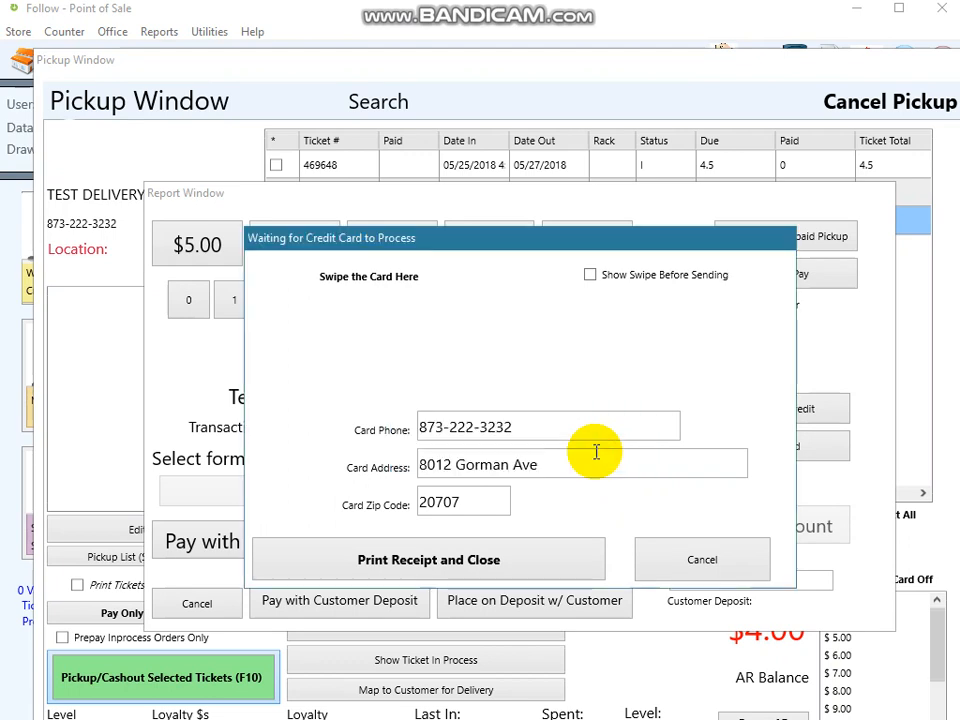
pyautogui.click(489, 560)
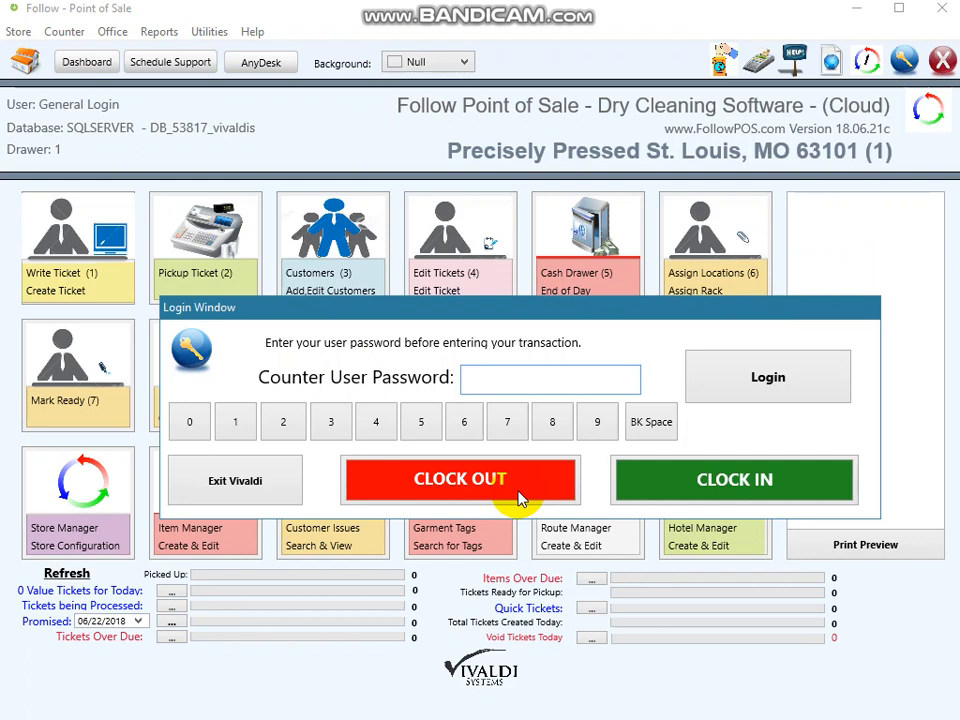
# - Enter the counter user password to return to the main screen
pyautogui.write('••••')
pyautogui.press('Return')
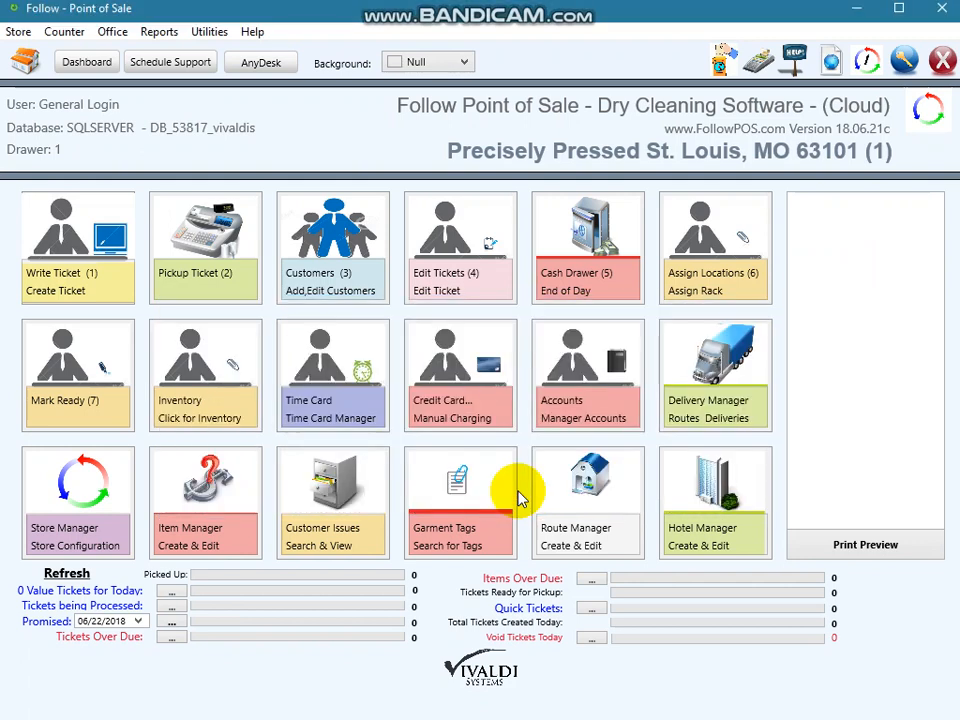